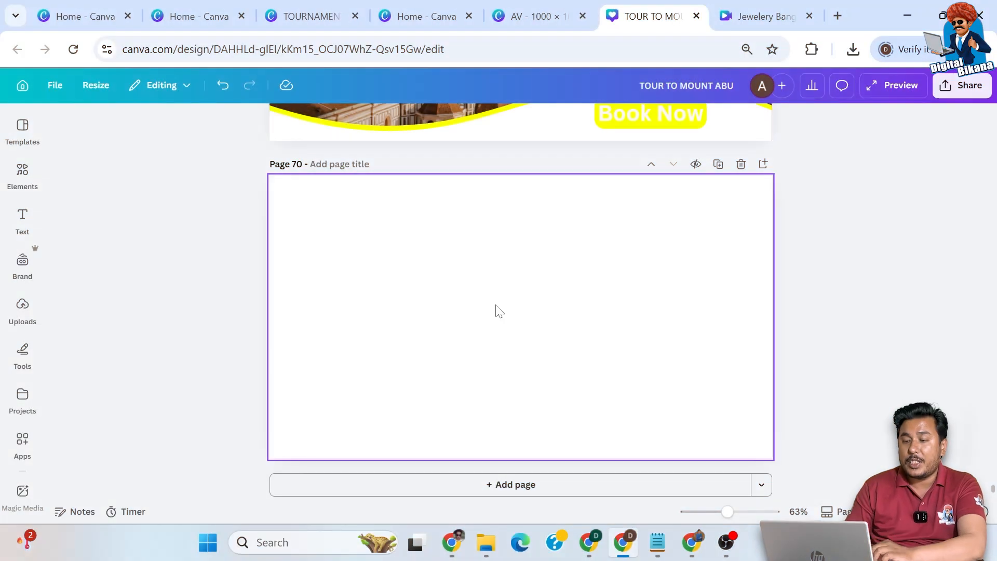
# Step: Search the elements library for "travel" and limit the results to photos
pyautogui.click(25, 178)
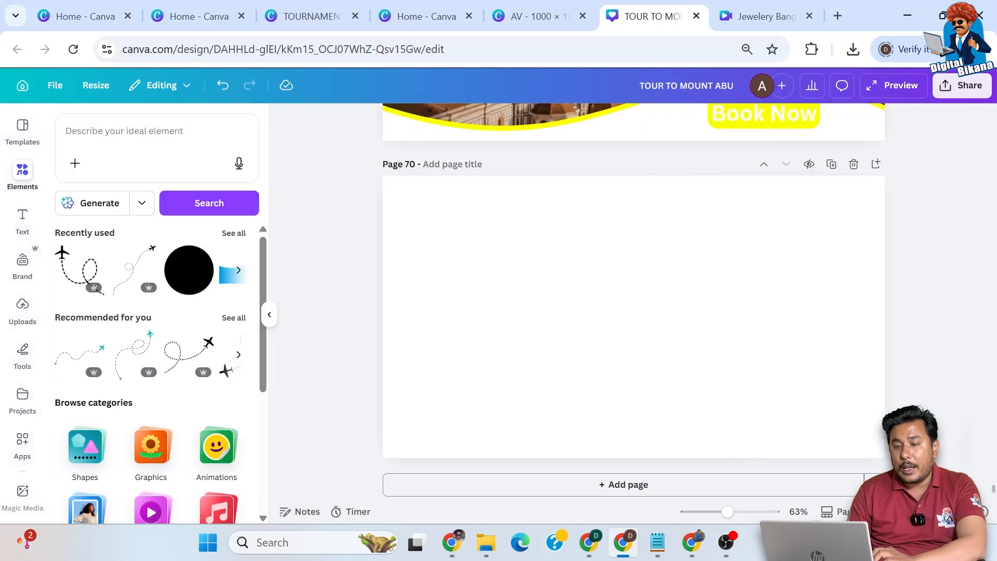
pyautogui.click(71, 170)
pyautogui.write('trave')
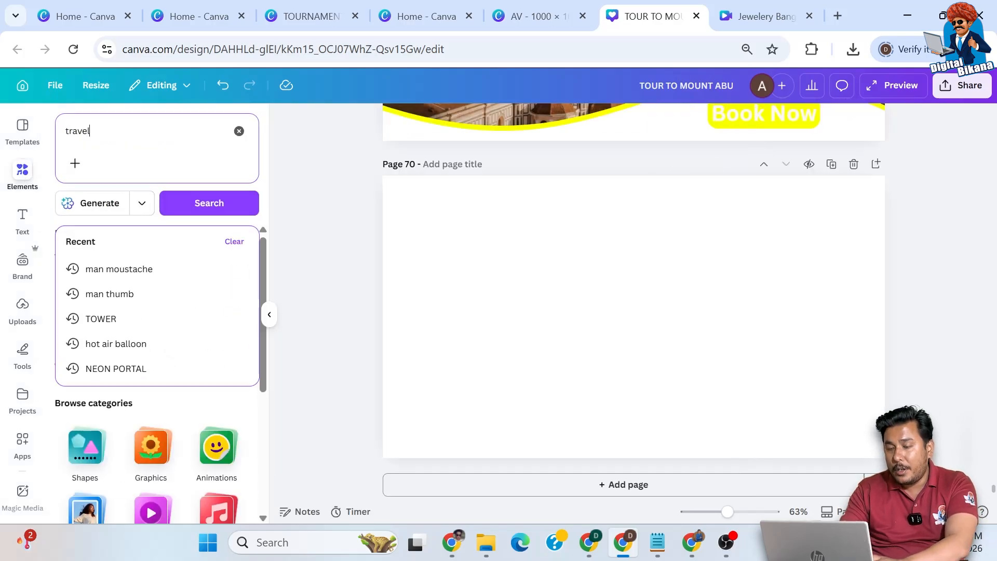
pyautogui.write('l')
pyautogui.press('Return')
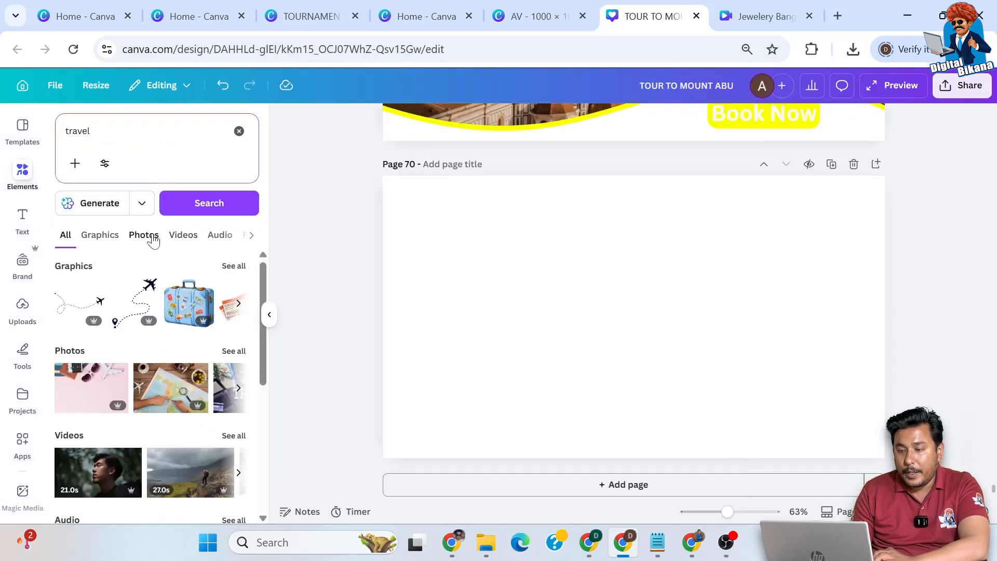
pyautogui.click(150, 237)
# Step: Browse the travel photos and add the orange sunset photo of the Venice canal to page 70
pyautogui.scroll(-5, 175, 390)
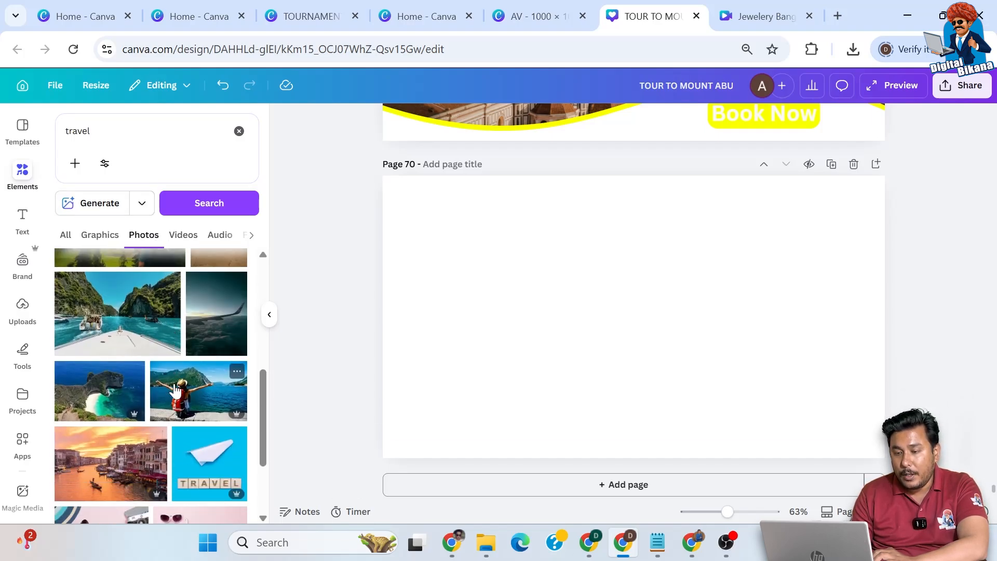
pyautogui.scroll(-1, 175, 390)
pyautogui.scroll(-4, 175, 389)
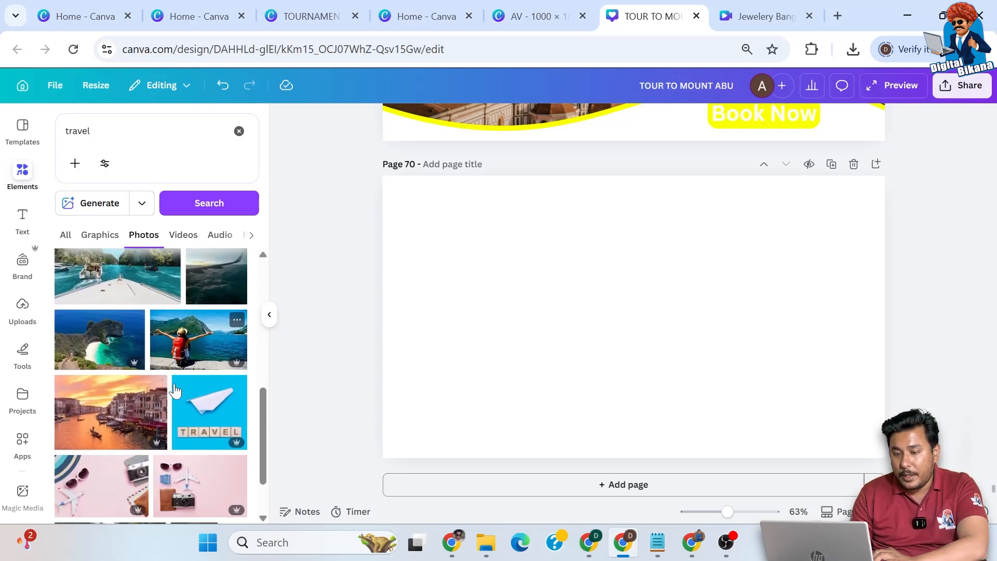
pyautogui.scroll(2, 175, 390)
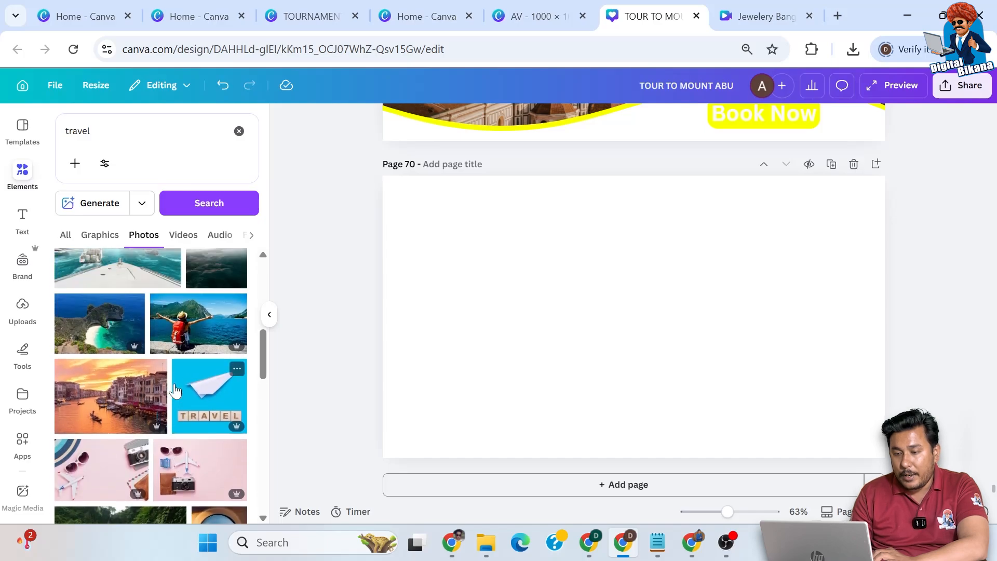
pyautogui.scroll(-1, 175, 391)
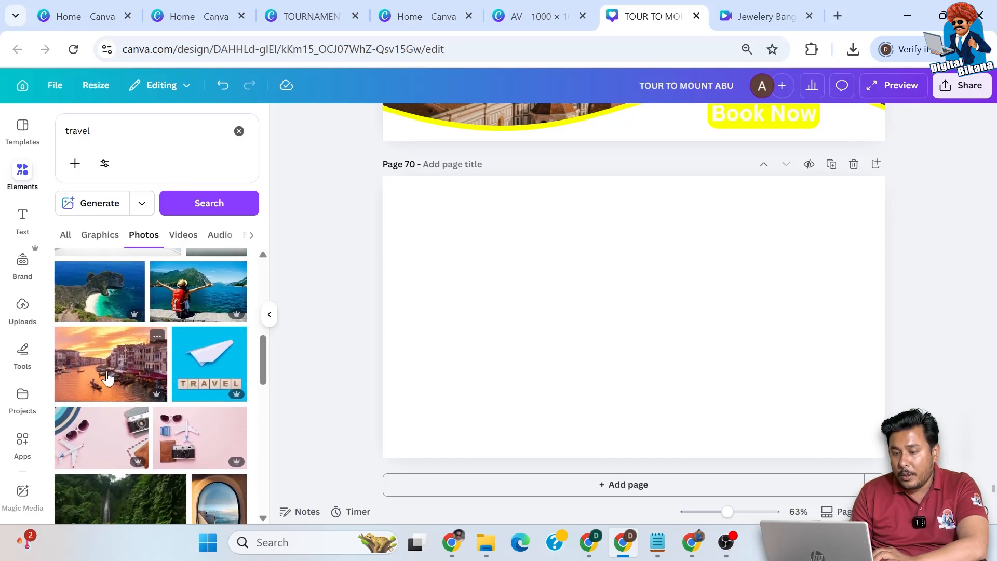
pyautogui.click(108, 378)
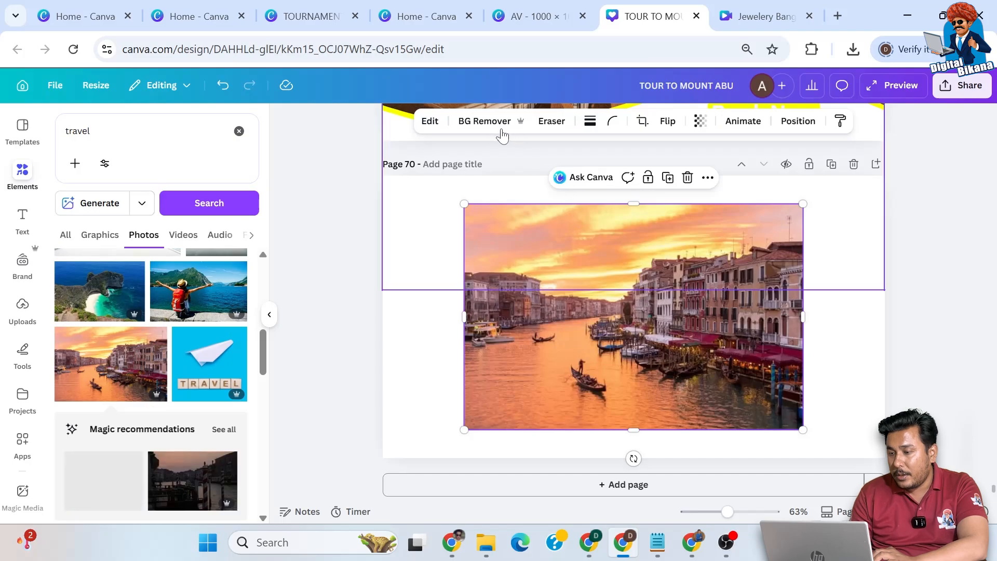
# Step: Enlarge the Venice canal photo until it covers all of page 70 as the background
pyautogui.moveTo(802, 204); pyautogui.dragTo(845, 176)
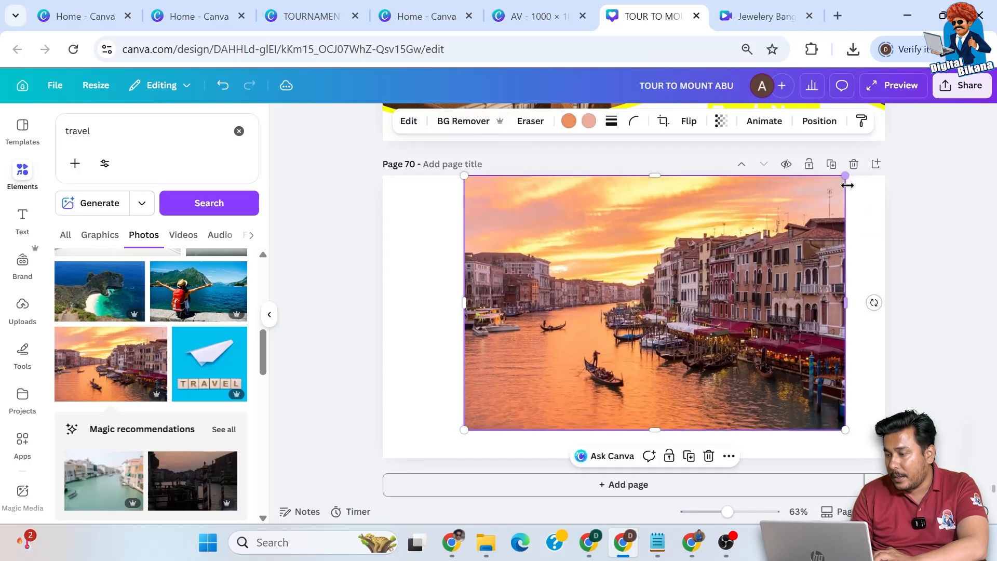
pyautogui.moveTo(849, 430); pyautogui.dragTo(885, 457)
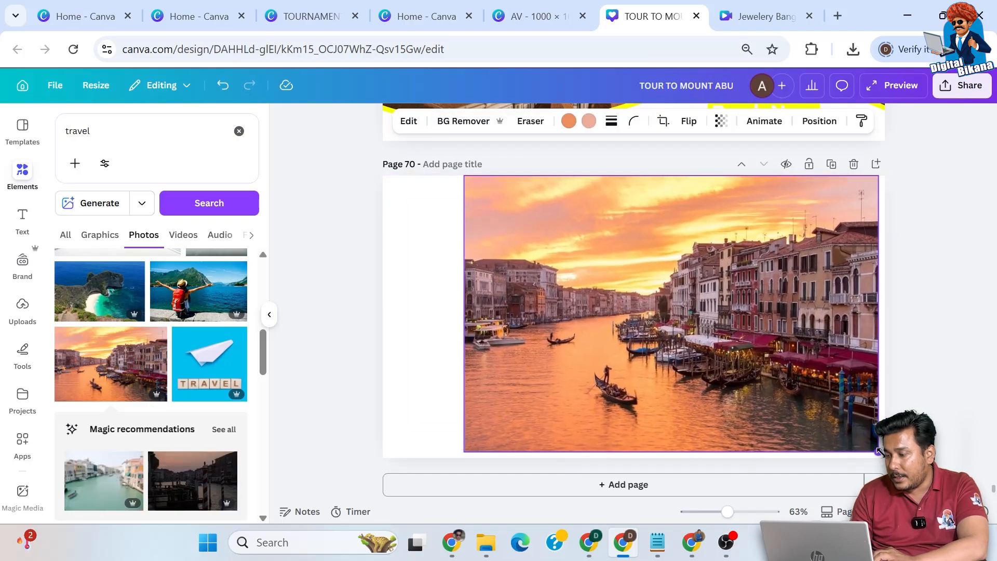
pyautogui.moveTo(463, 331); pyautogui.dragTo(386, 321)
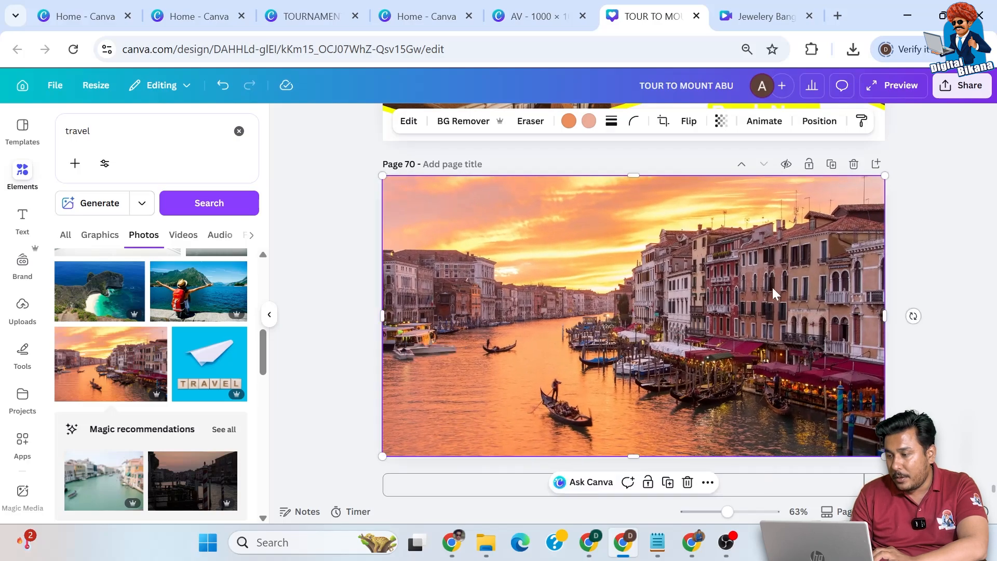
# Step: Search the elements library for "bokeh" and limit the results to graphics
pyautogui.click(21, 179)
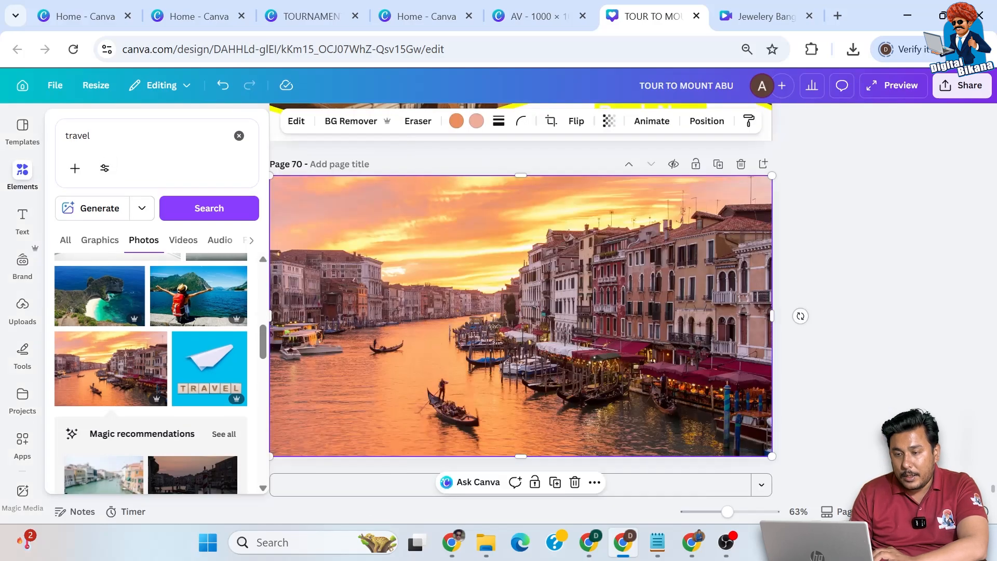
pyautogui.write('bokeh')
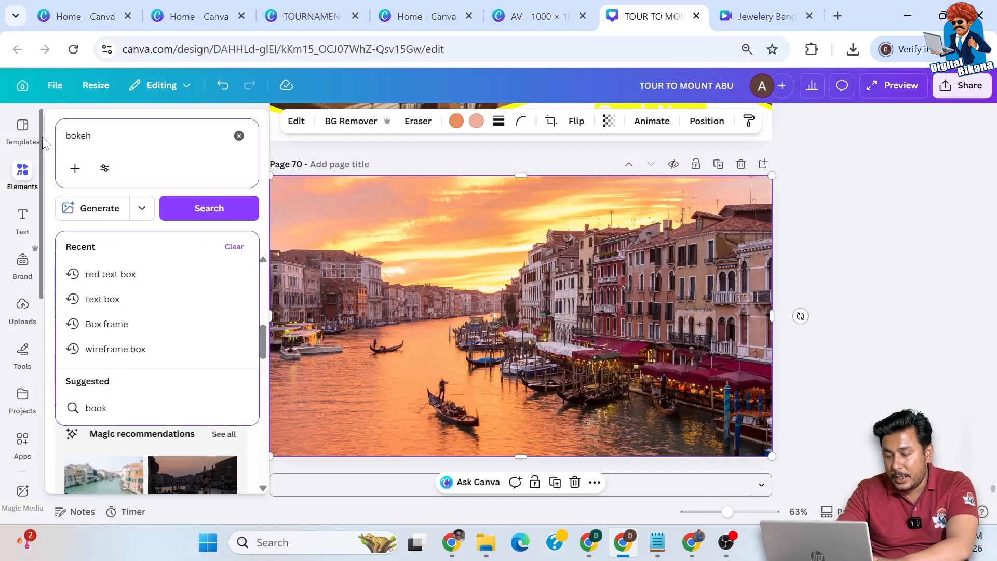
pyautogui.press('Return')
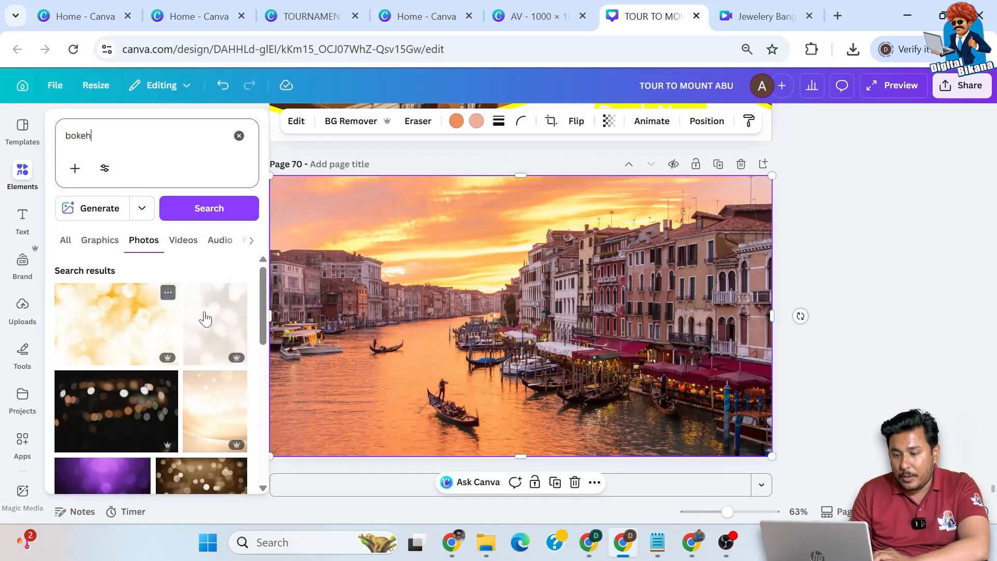
pyautogui.click(100, 239)
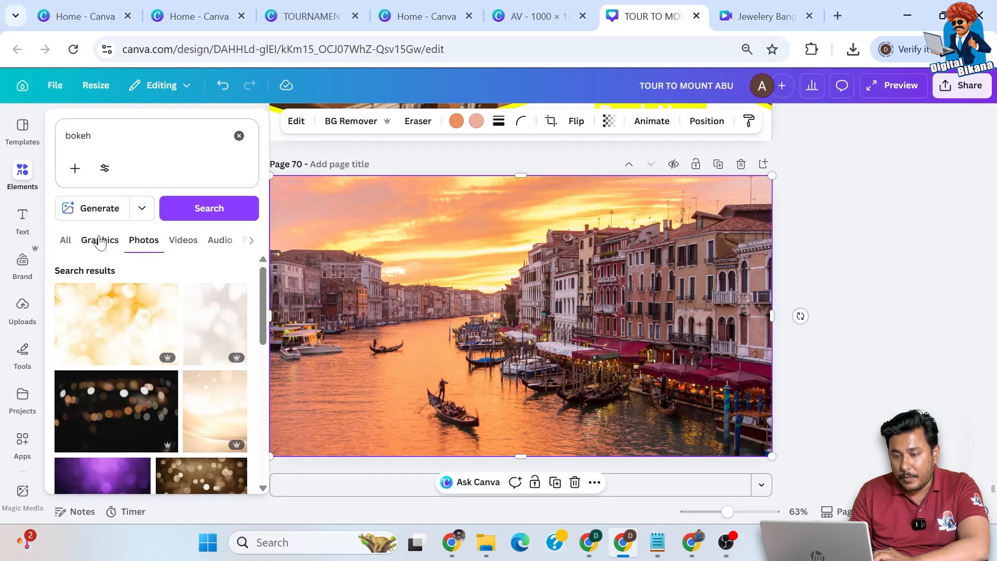
# Step: Add the golden bokeh light graphic to page 70 and move it to the photo's upper-left area
pyautogui.scroll(-3, 130, 344)
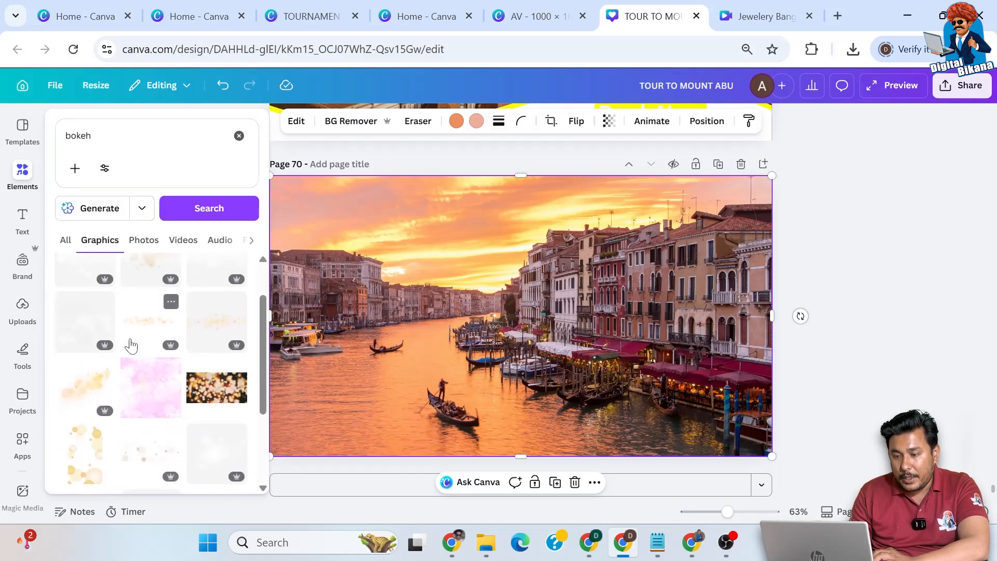
pyautogui.scroll(2, 131, 346)
pyautogui.click(141, 316)
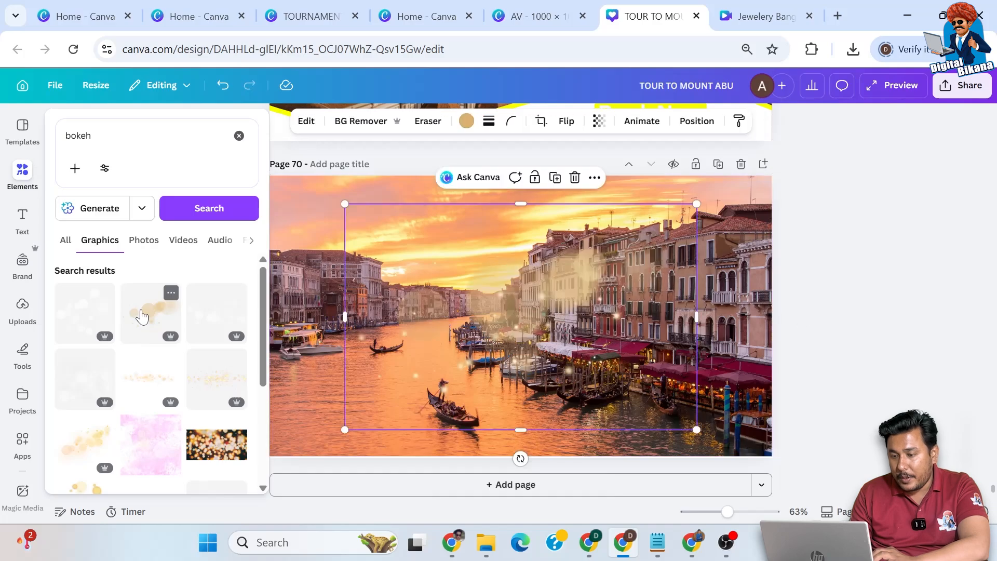
pyautogui.moveTo(592, 331); pyautogui.dragTo(411, 271)
pyautogui.click(239, 331)
# Step: Add a multicoloured bokeh circles graphic, resize it into the page's upper-left corner and lower its opacity
pyautogui.click(25, 176)
pyautogui.click(85, 397)
pyautogui.moveTo(684, 328); pyautogui.dragTo(695, 348)
pyautogui.moveTo(634, 451); pyautogui.dragTo(634, 421)
pyautogui.moveTo(823, 323); pyautogui.dragTo(657, 323)
pyautogui.moveTo(599, 347); pyautogui.dragTo(507, 268)
pyautogui.click(738, 121)
pyautogui.moveTo(770, 174); pyautogui.dragTo(717, 188)
# Step: Find another colourful bokeh circles graphic and place it over the lower-right corner of page 70, partly beyond the edge
pyautogui.scroll(-10, 148, 451)
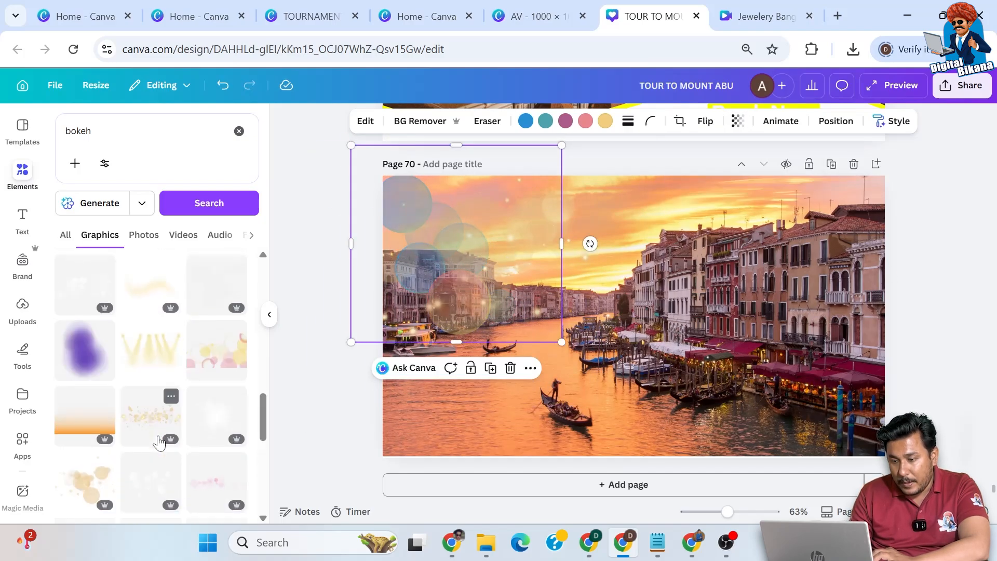
pyautogui.scroll(-10, 141, 468)
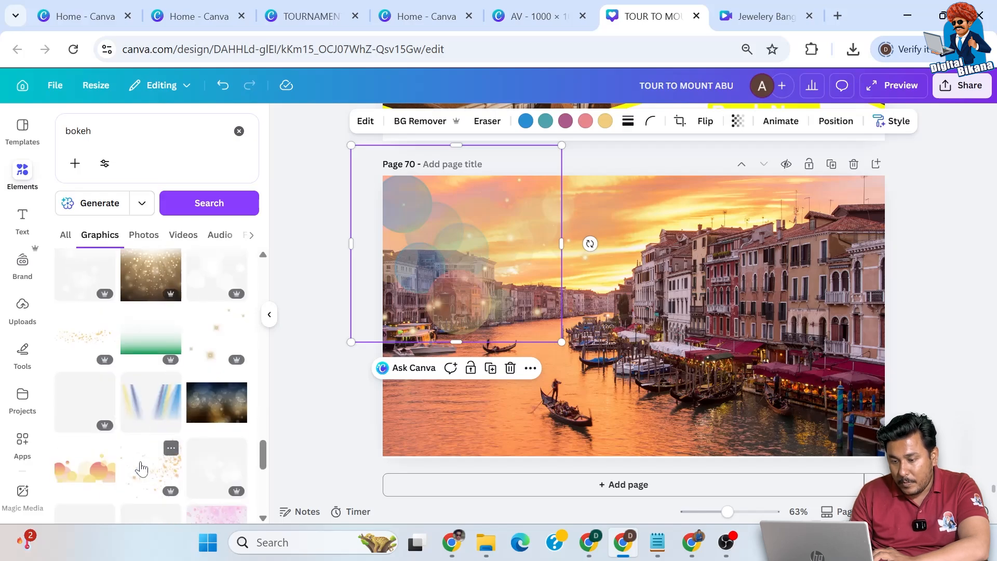
pyautogui.moveTo(210, 504); pyautogui.dragTo(845, 401)
pyautogui.click(946, 217)
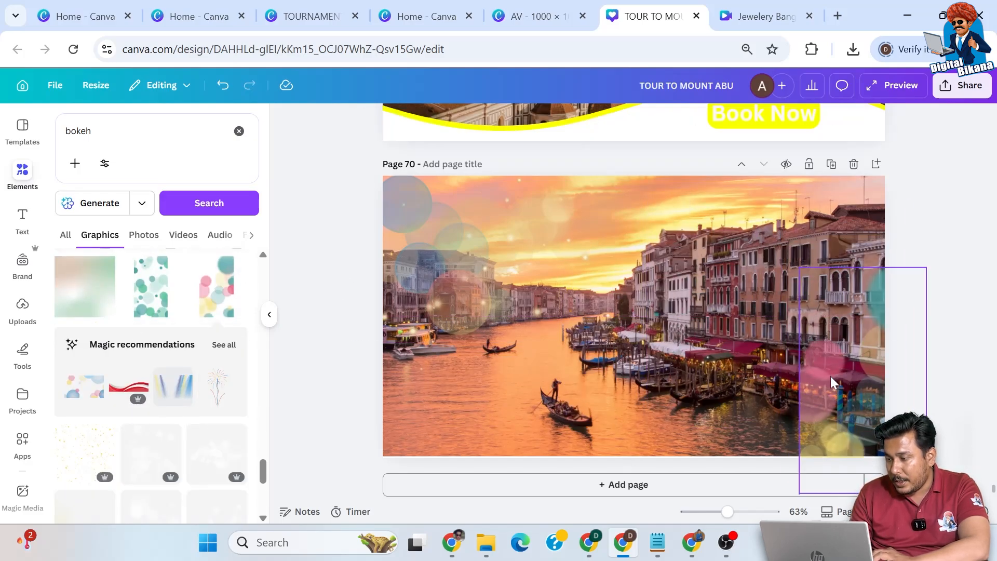
pyautogui.moveTo(831, 383); pyautogui.dragTo(825, 380)
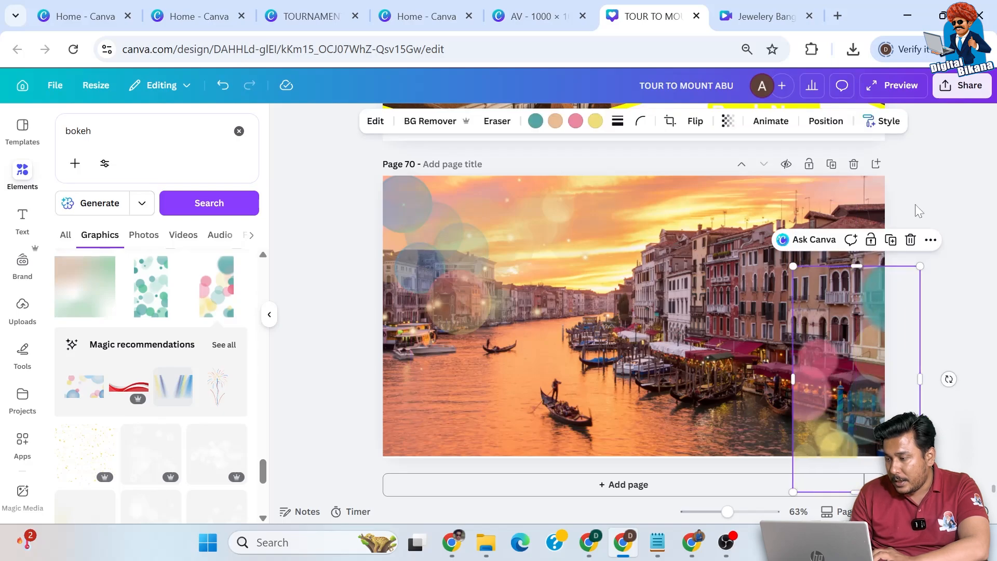
pyautogui.click(928, 204)
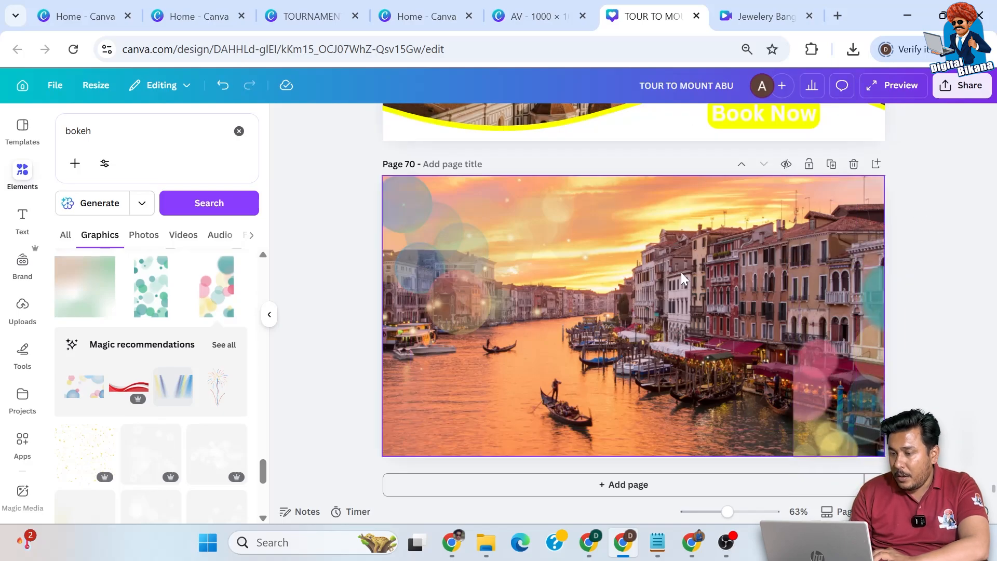
# Step: Download only the current page, Page 70, as a PNG without a transparent background
pyautogui.click(953, 86)
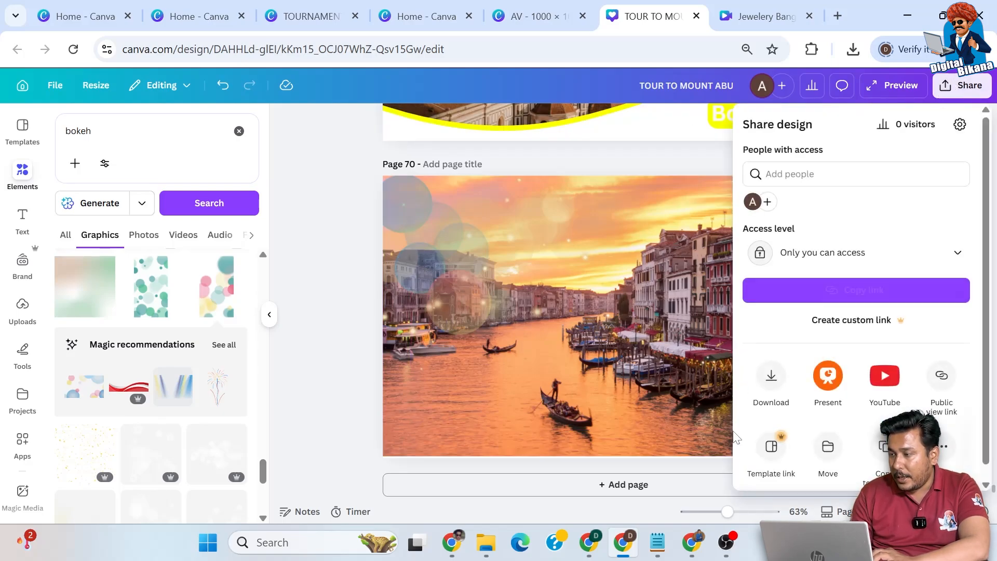
pyautogui.click(769, 388)
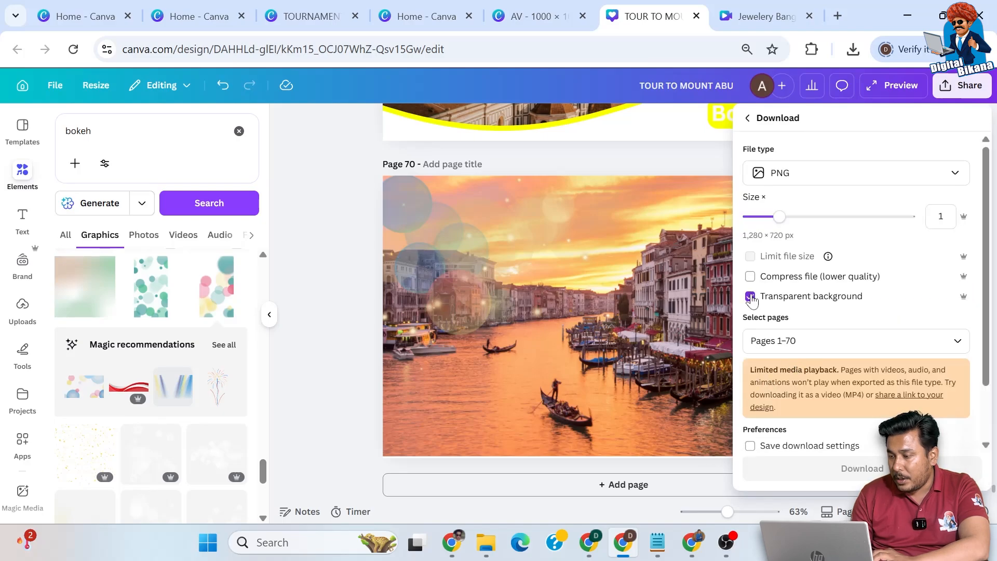
pyautogui.click(808, 340)
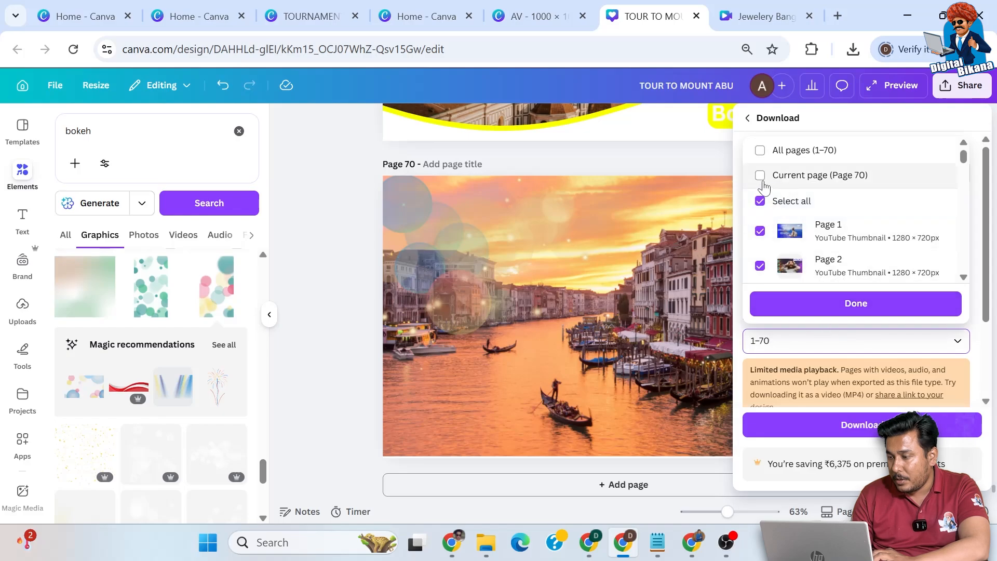
pyautogui.click(761, 176)
pyautogui.click(847, 306)
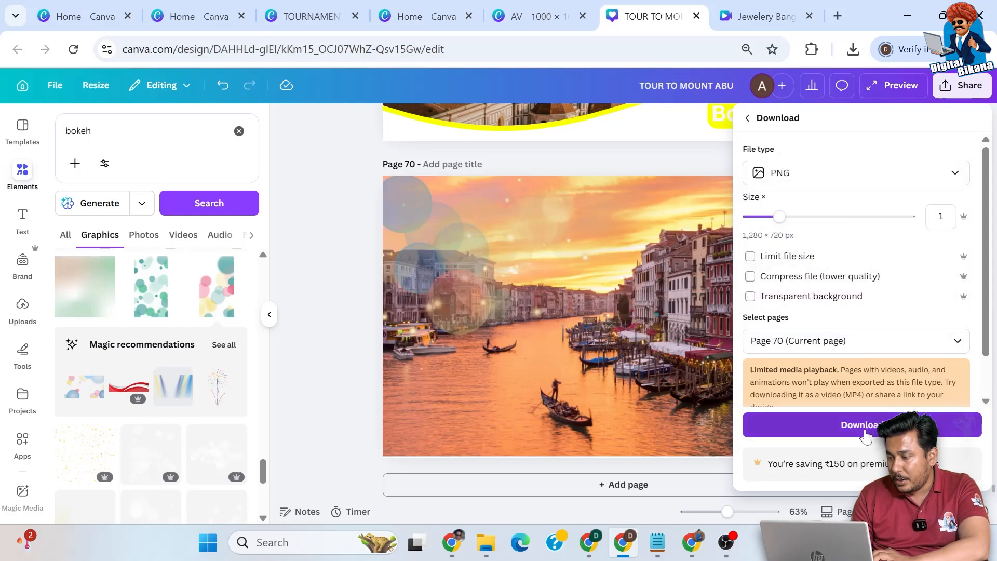
pyautogui.click(864, 436)
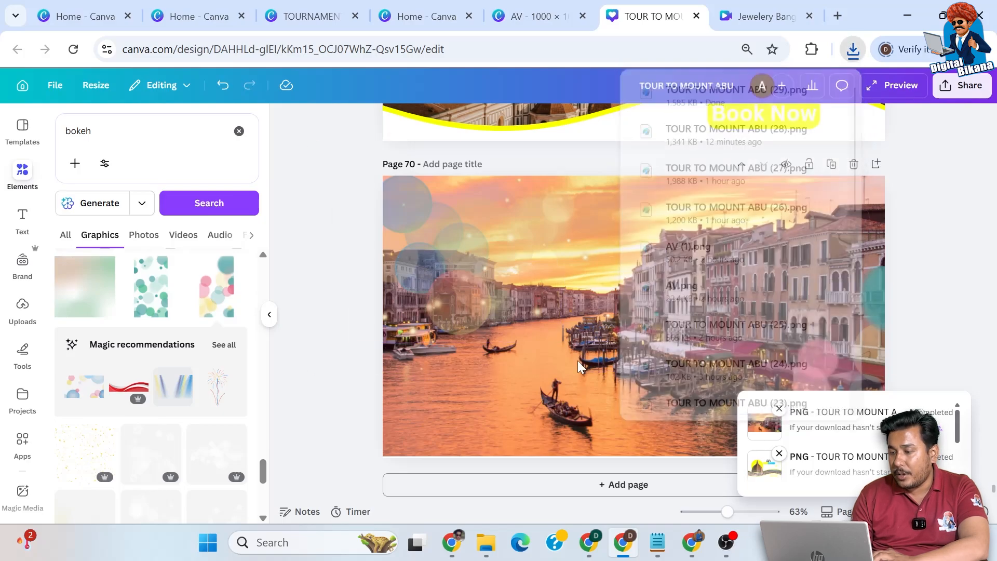
# Step: Blur the whole Venice background photo with an intensity of 20
pyautogui.click(578, 360)
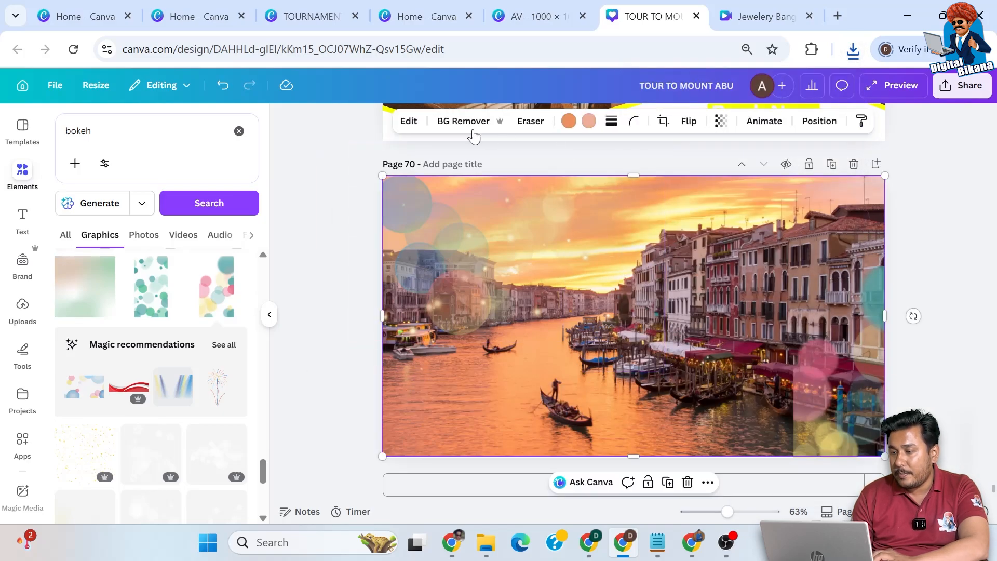
pyautogui.click(409, 122)
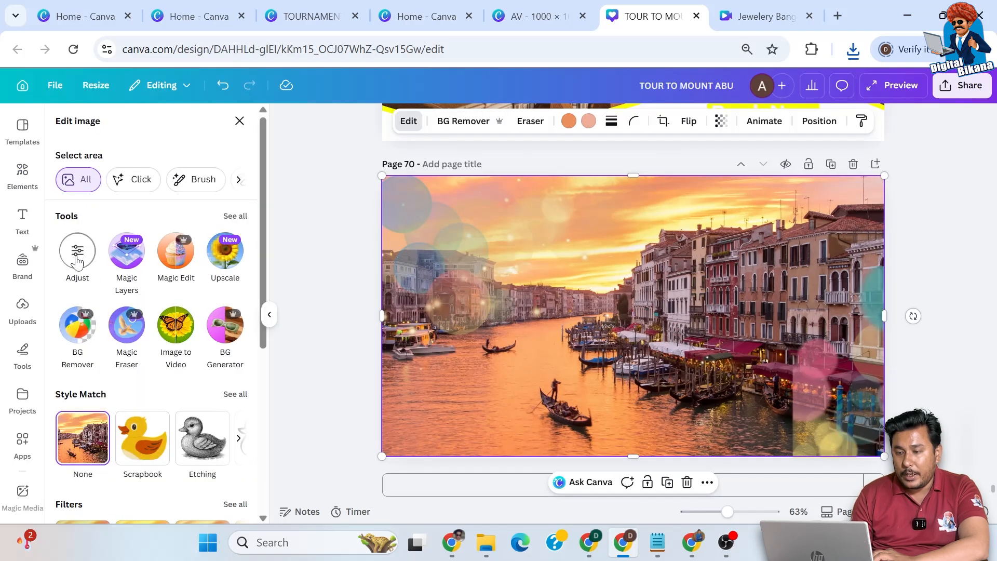
pyautogui.click(77, 260)
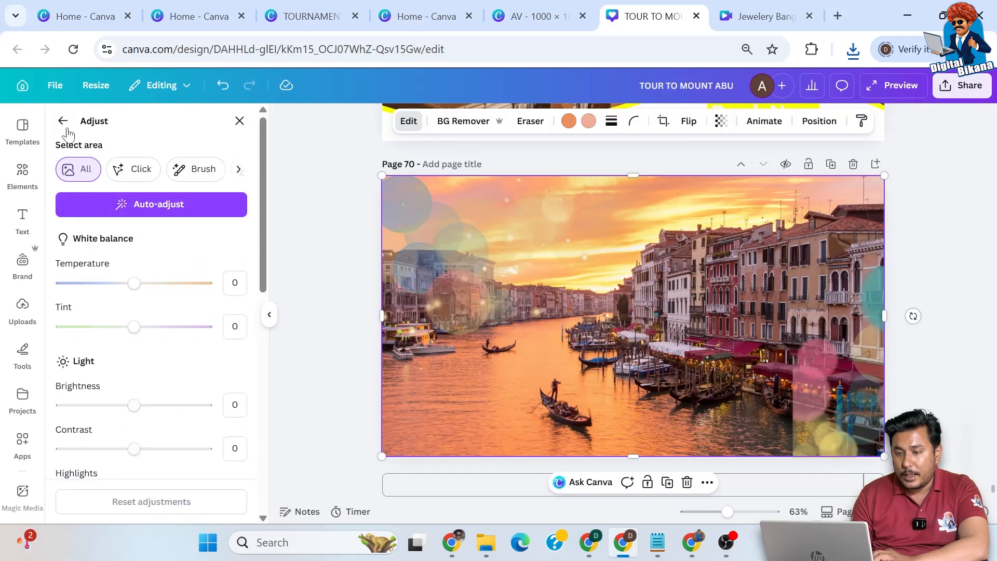
pyautogui.click(62, 122)
pyautogui.click(237, 217)
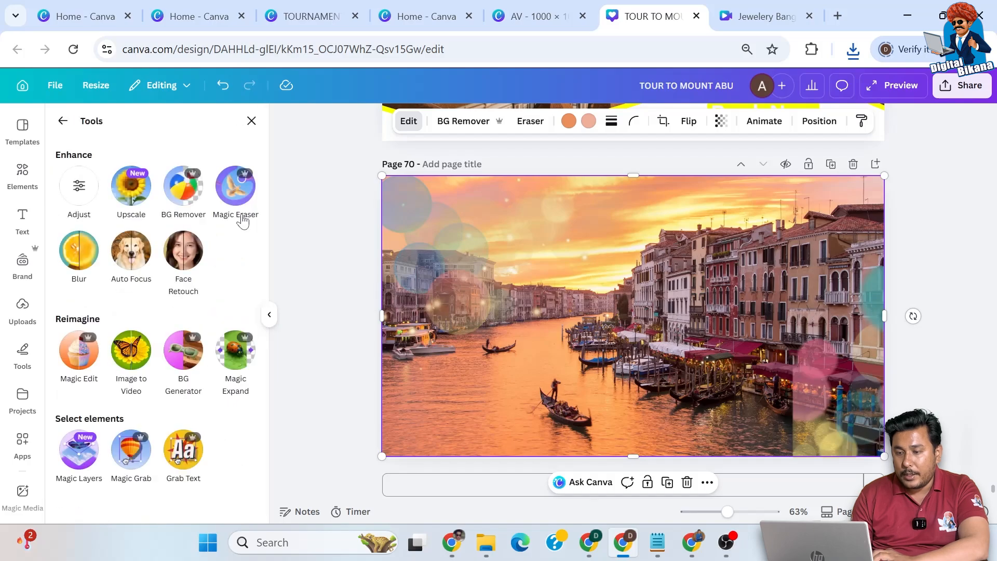
pyautogui.click(79, 252)
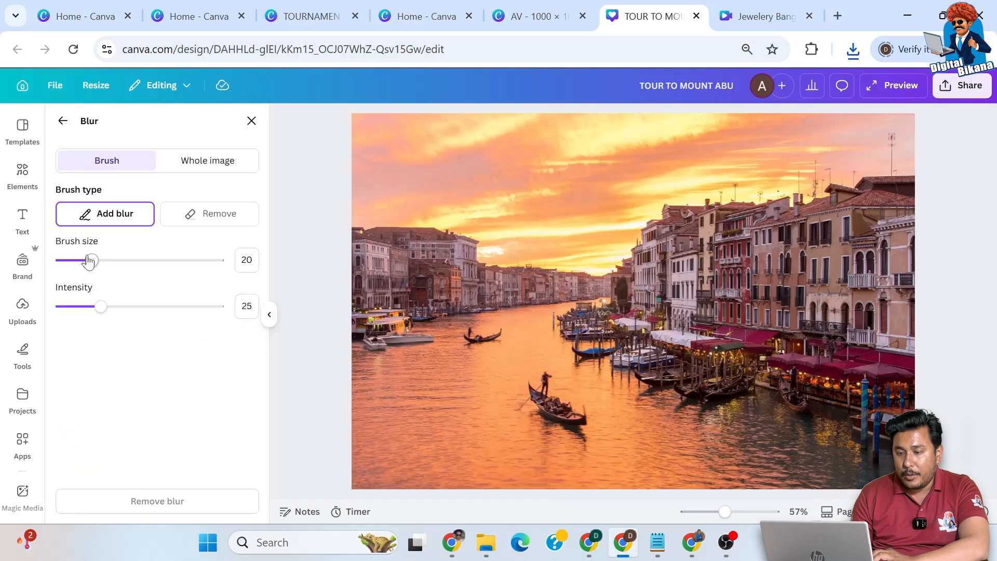
pyautogui.click(207, 165)
pyautogui.moveTo(63, 217); pyautogui.dragTo(98, 220)
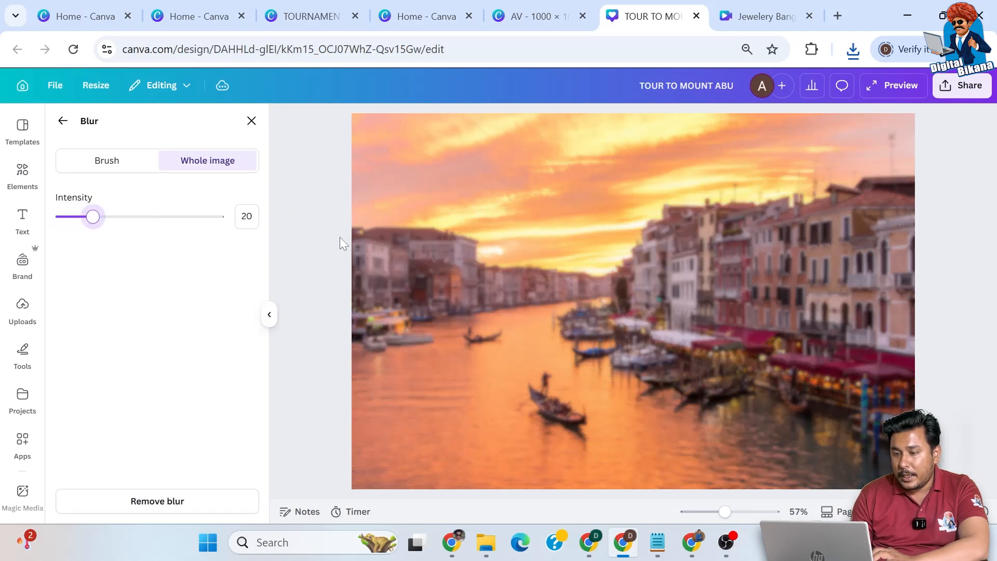
pyautogui.click(269, 314)
pyautogui.click(227, 305)
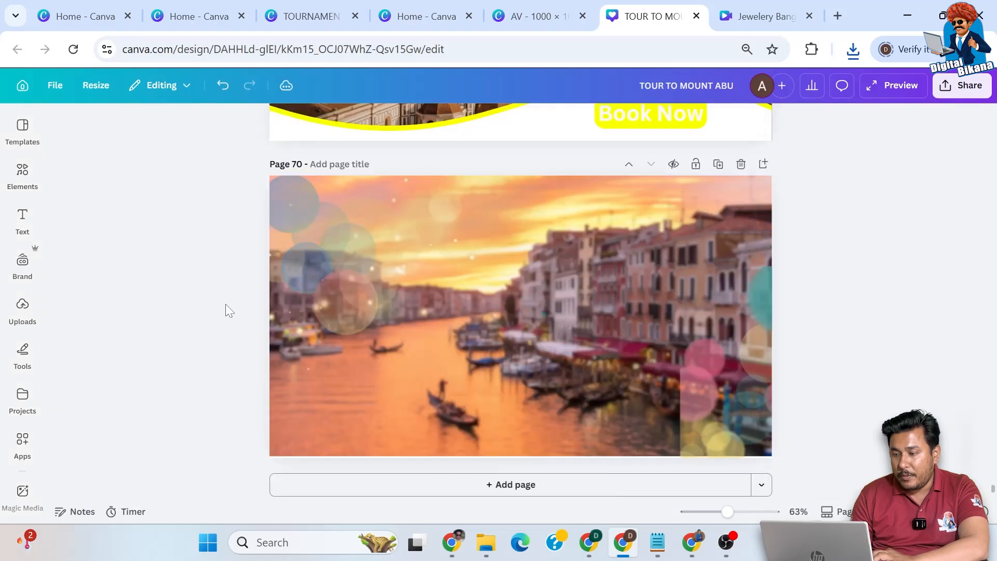
pyautogui.moveTo(233, 299); pyautogui.dragTo(195, 219)
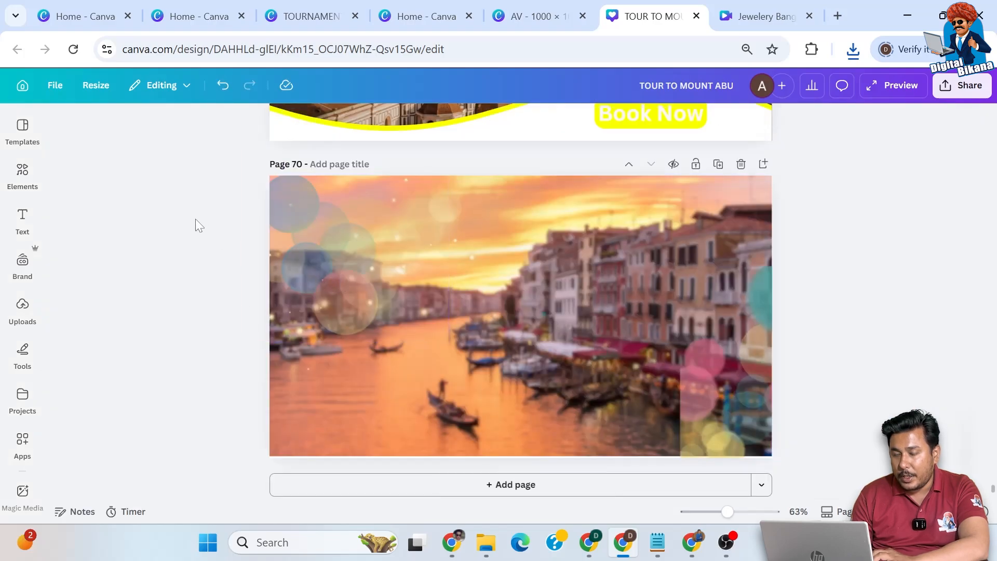
# Step: Search for wooden surface photos and add the one with a plank tabletop against a plain wall to page 70
pyautogui.click(22, 175)
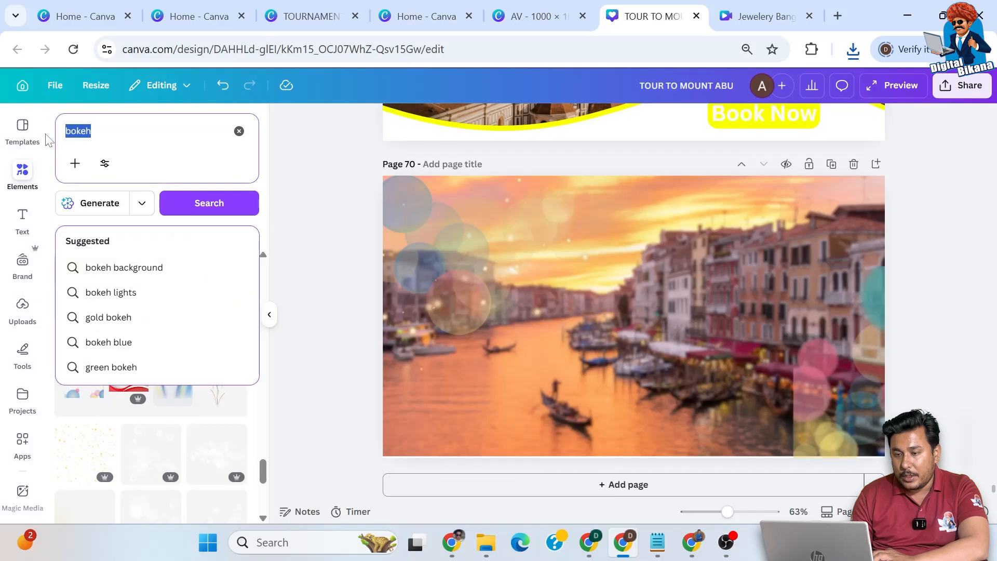
pyautogui.write('wood')
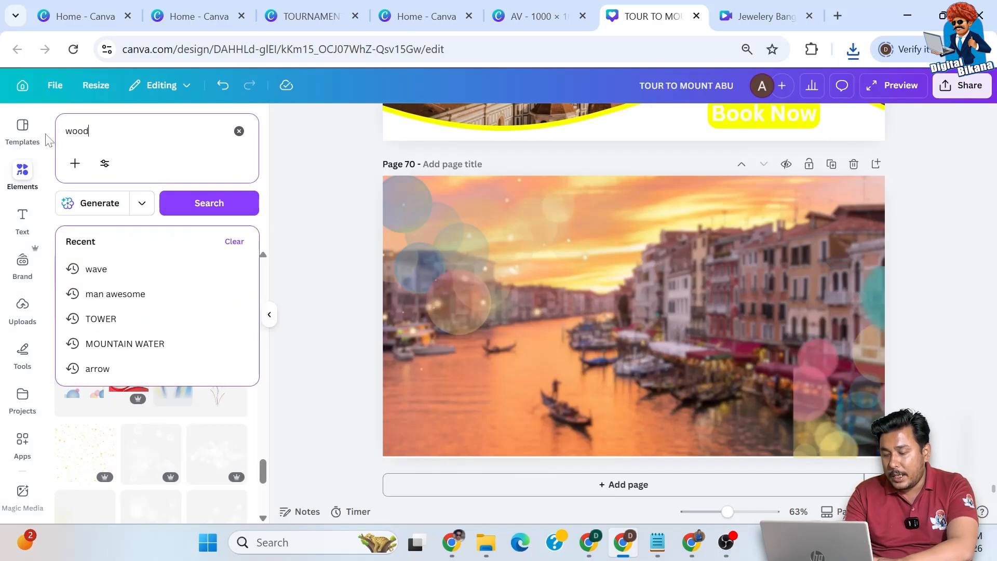
pyautogui.write('en surface')
pyautogui.press('Return')
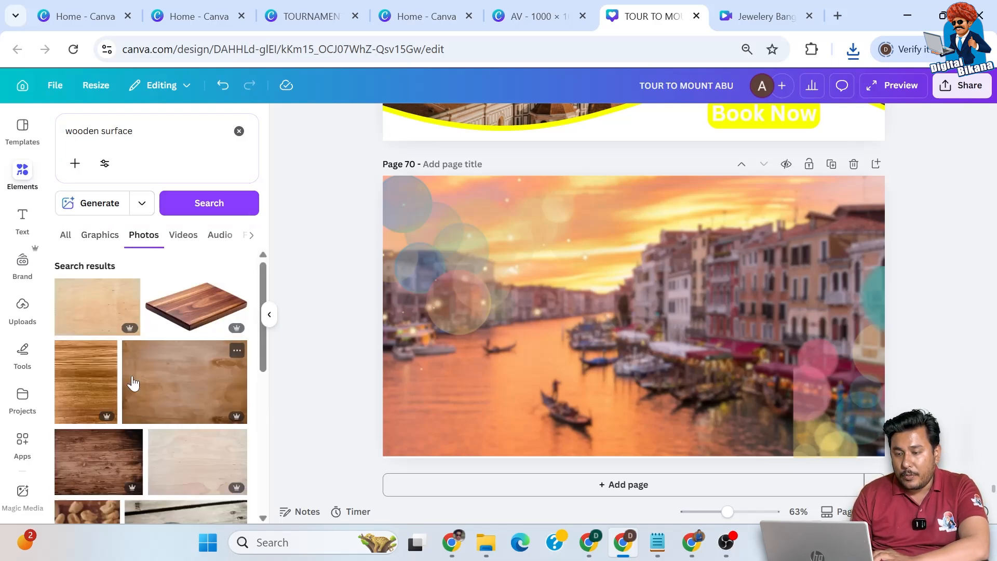
pyautogui.scroll(-10, 125, 476)
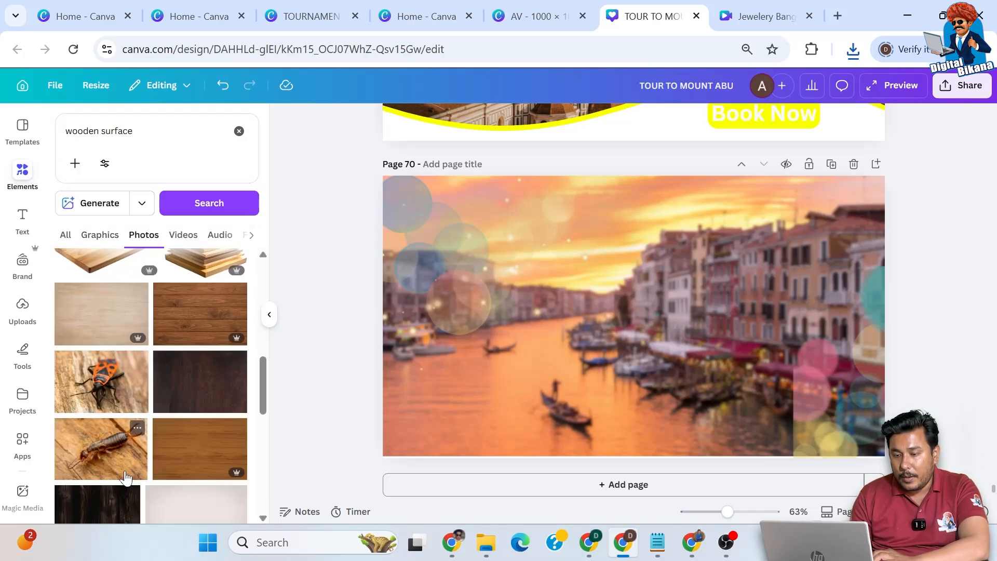
pyautogui.click(189, 312)
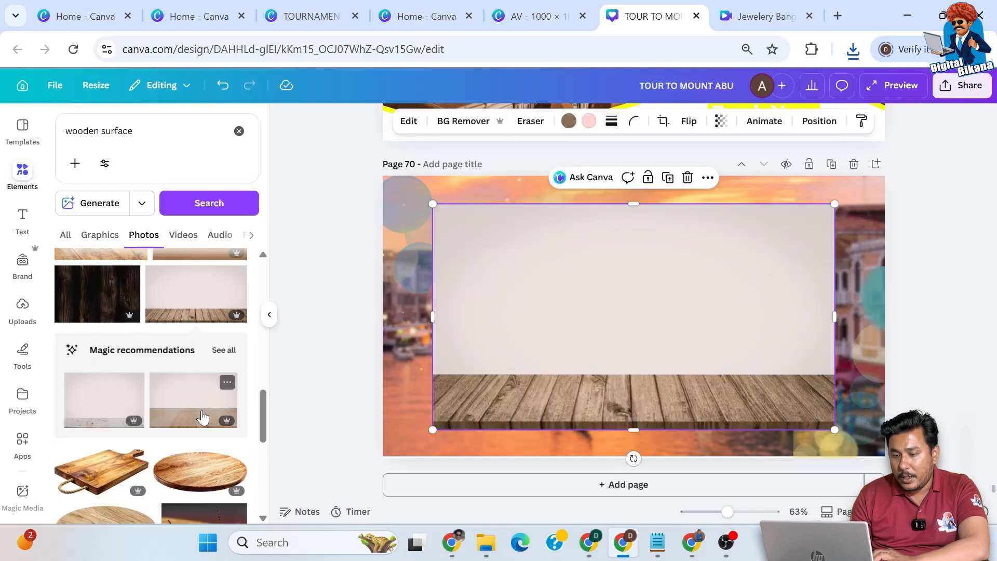
pyautogui.scroll(-10, 203, 417)
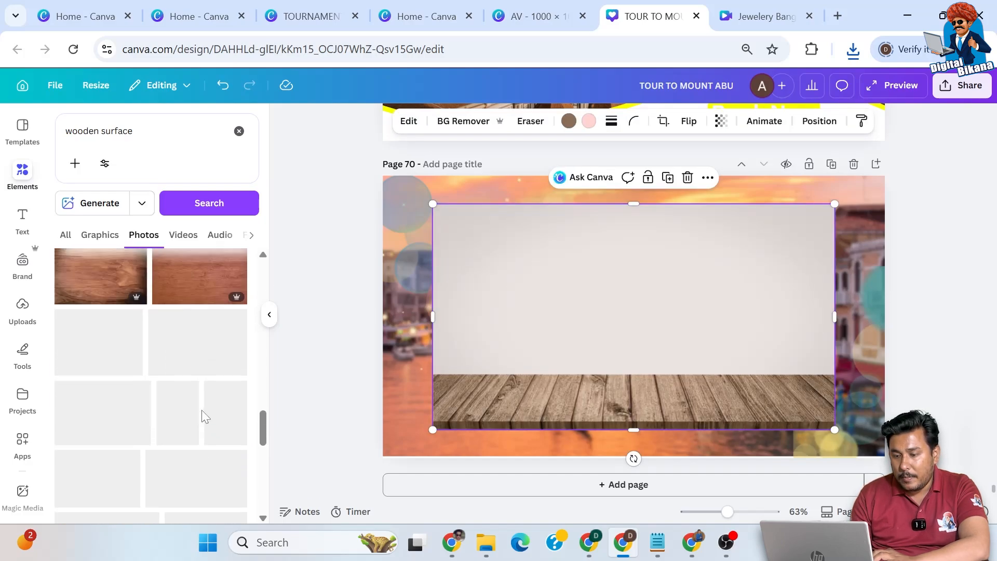
pyautogui.scroll(-5, 205, 417)
pyautogui.scroll(-4, 205, 417)
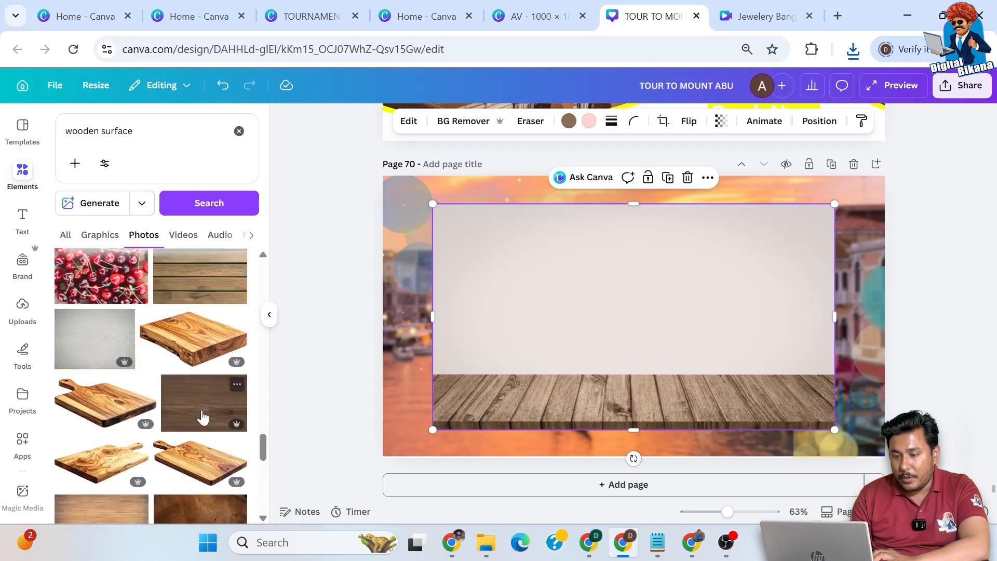
pyautogui.scroll(-5, 203, 417)
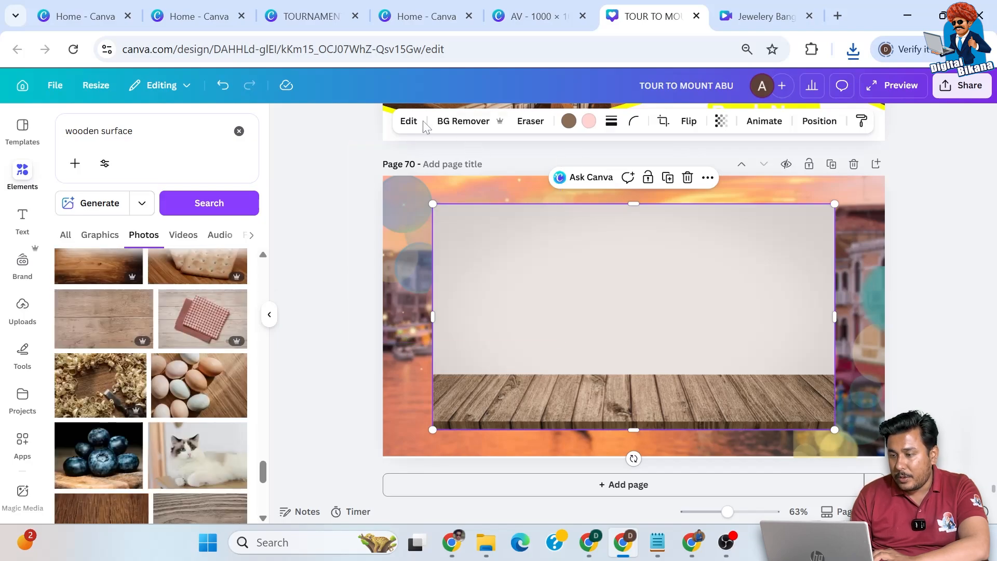
# Step: Remove the background of the wooden tabletop photo and enlarge it to span the whole page
pyautogui.click(457, 121)
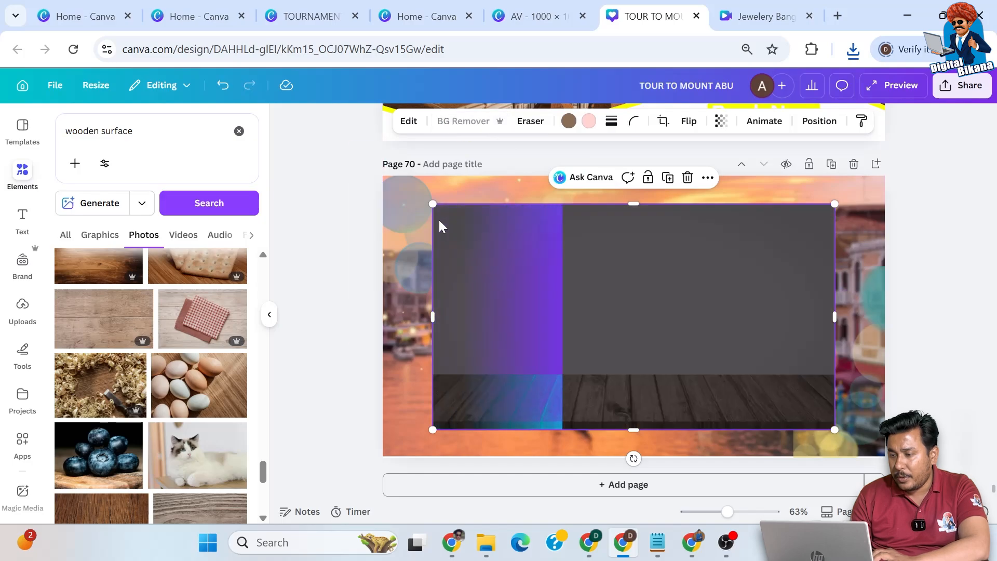
pyautogui.moveTo(434, 205); pyautogui.dragTo(383, 177)
pyautogui.moveTo(836, 431); pyautogui.dragTo(884, 457)
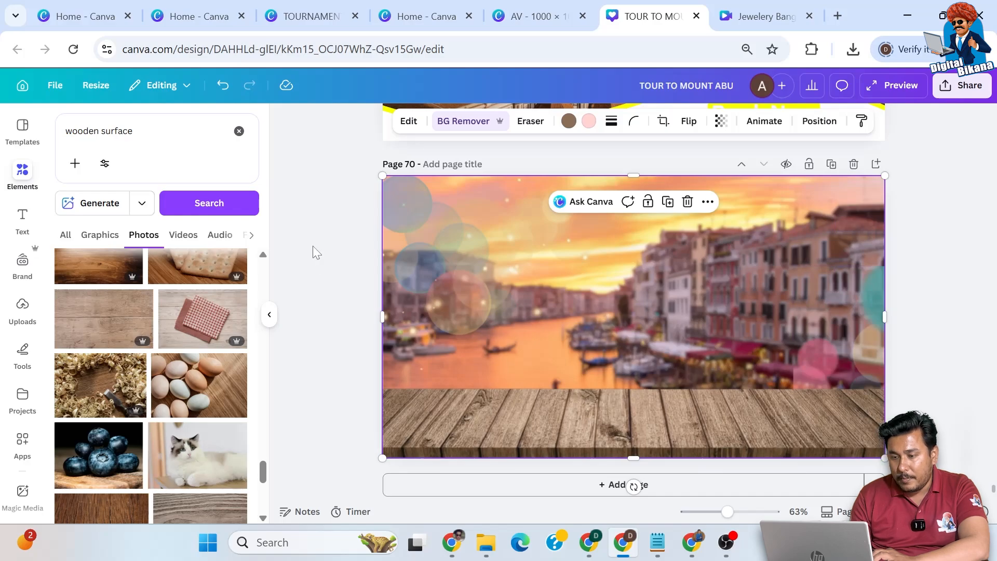
# Step: Search all elements for a frame, add the circular one and place it in the middle, slightly overlapping the tabletop's back edge
pyautogui.click(103, 133)
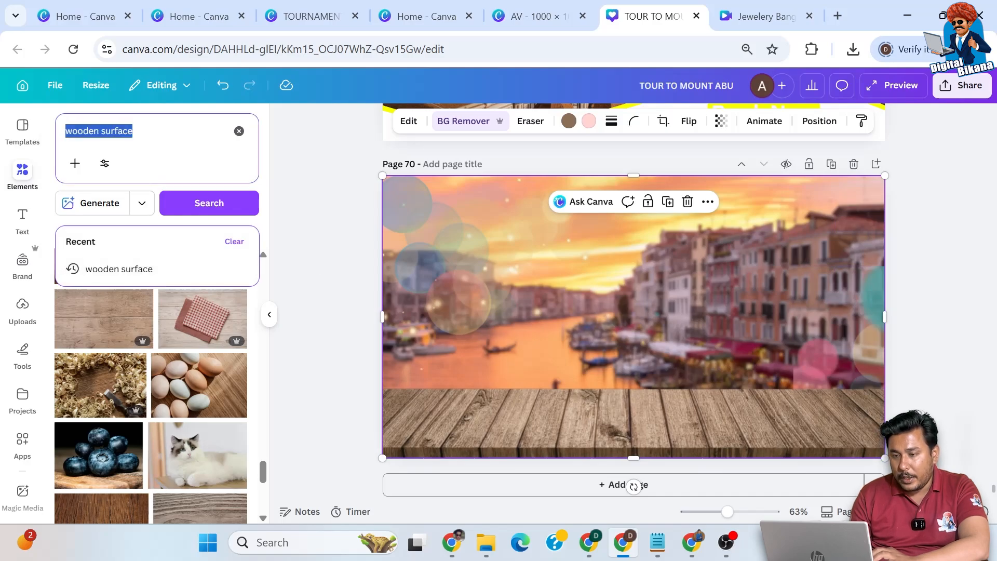
pyautogui.press('BackSpace')
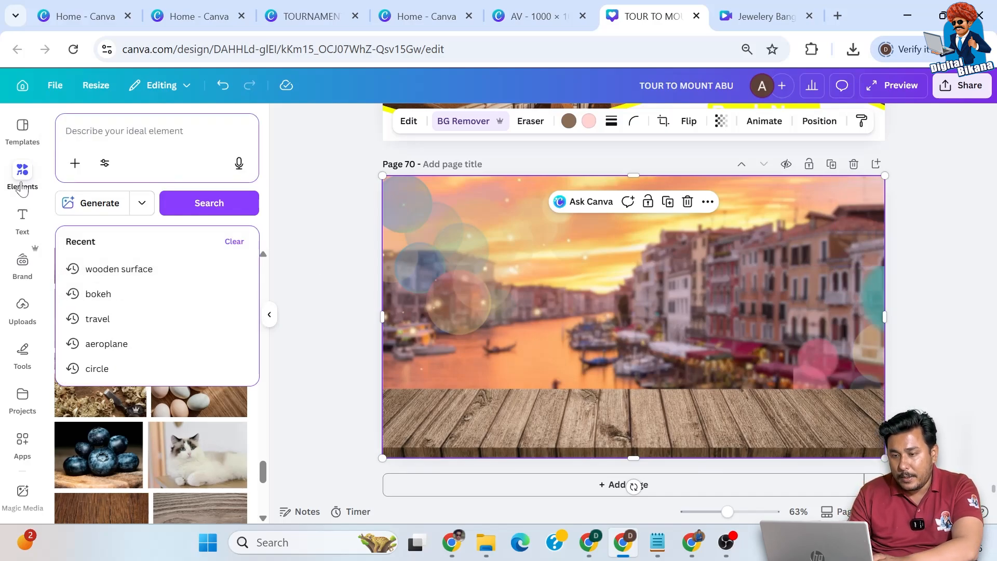
pyautogui.write('c')
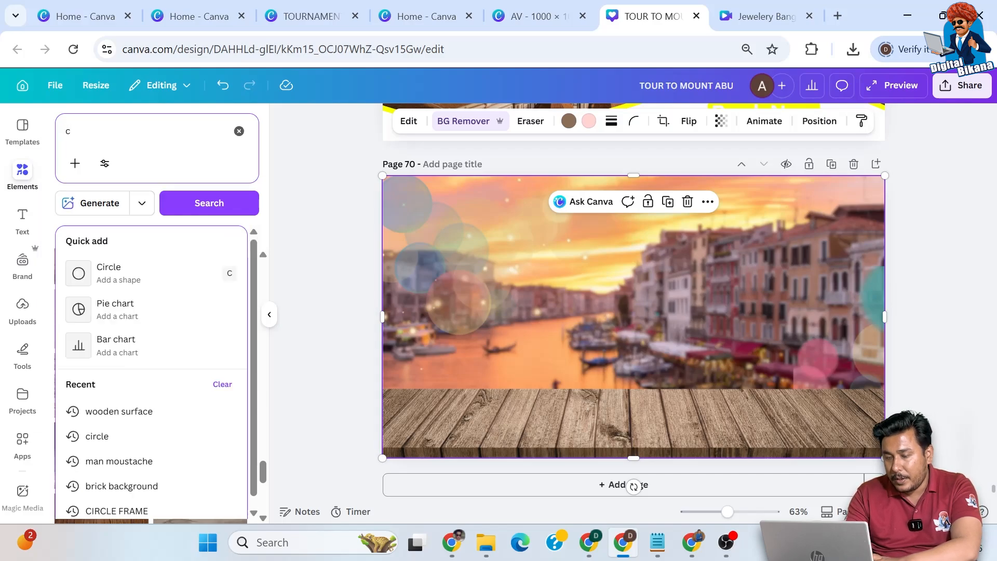
pyautogui.press('BackSpace')
pyautogui.write('frame')
pyautogui.press('Return')
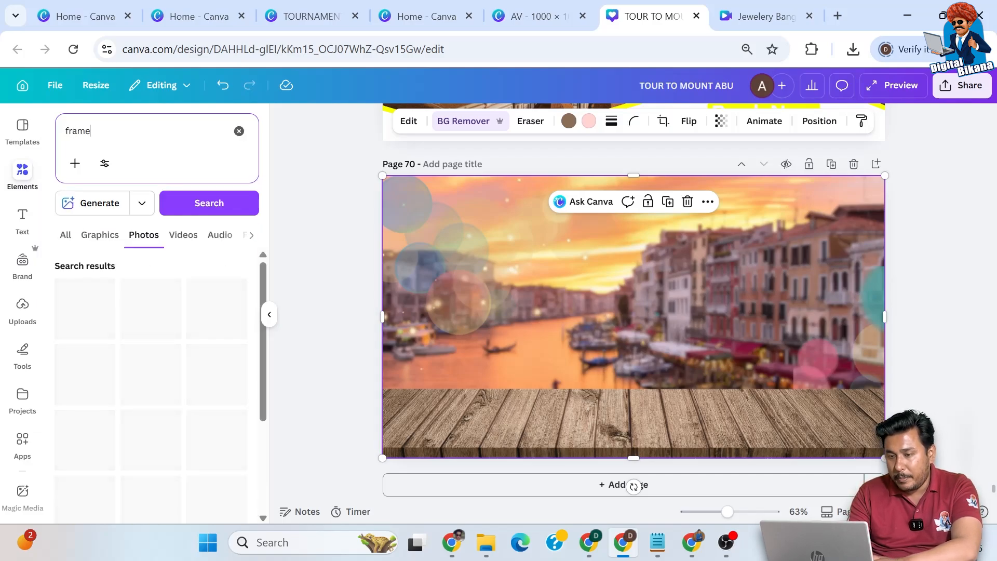
pyautogui.click(71, 242)
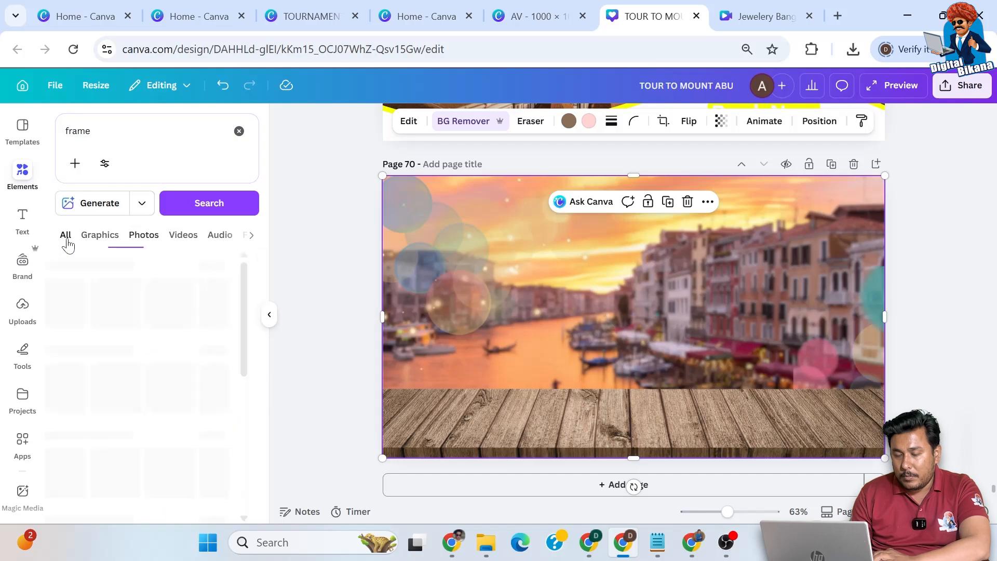
pyautogui.click(189, 314)
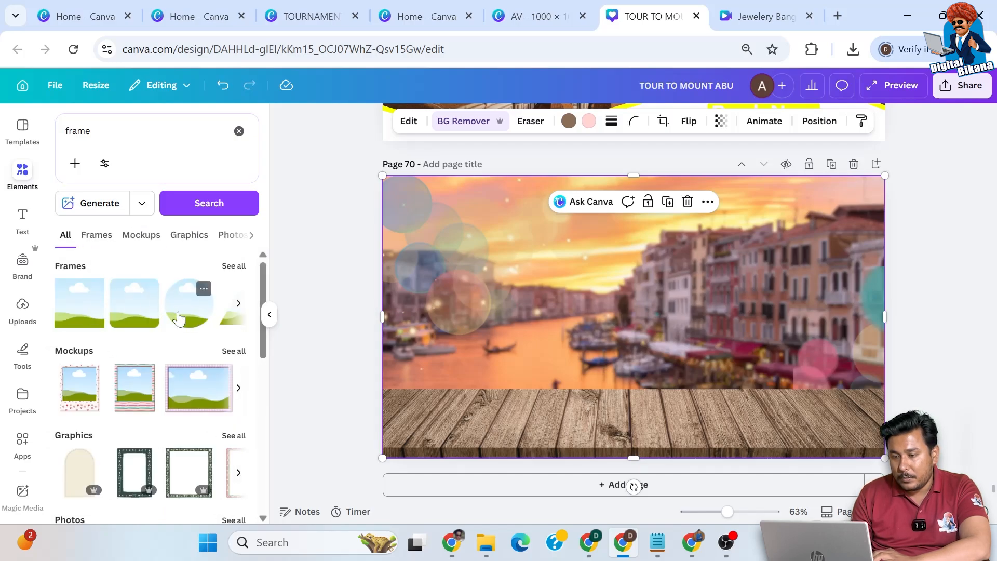
pyautogui.moveTo(650, 347); pyautogui.dragTo(638, 354)
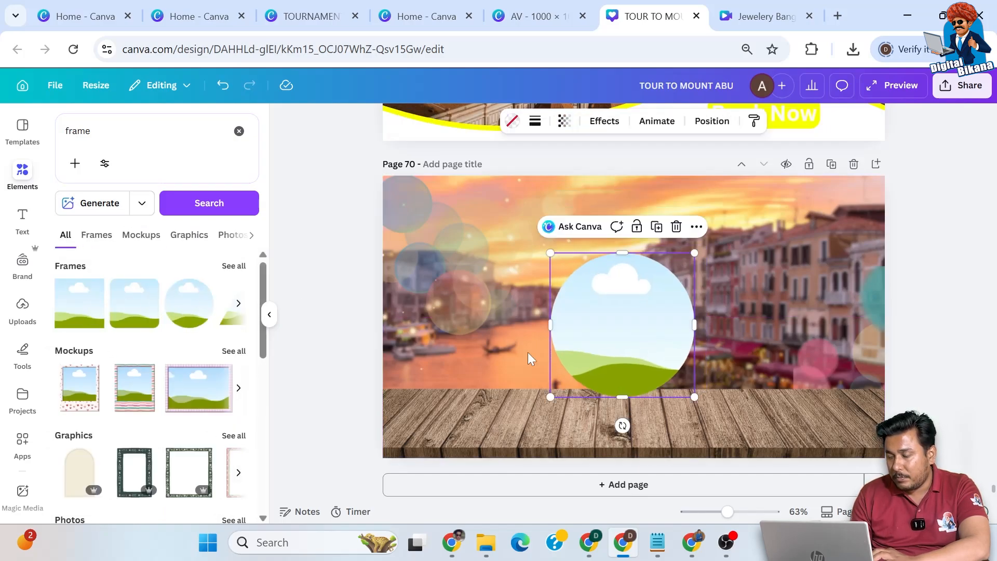
# Step: Upload the downloaded image TOUR TO MOUNT ABU (29) and fill the circular frame with it
pyautogui.click(22, 306)
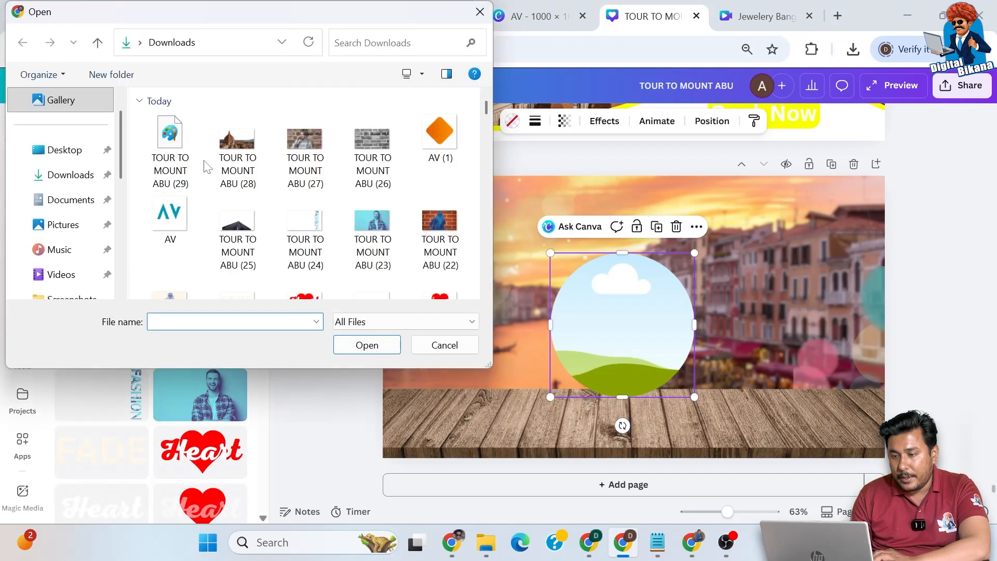
pyautogui.click(170, 141)
pyautogui.click(396, 343)
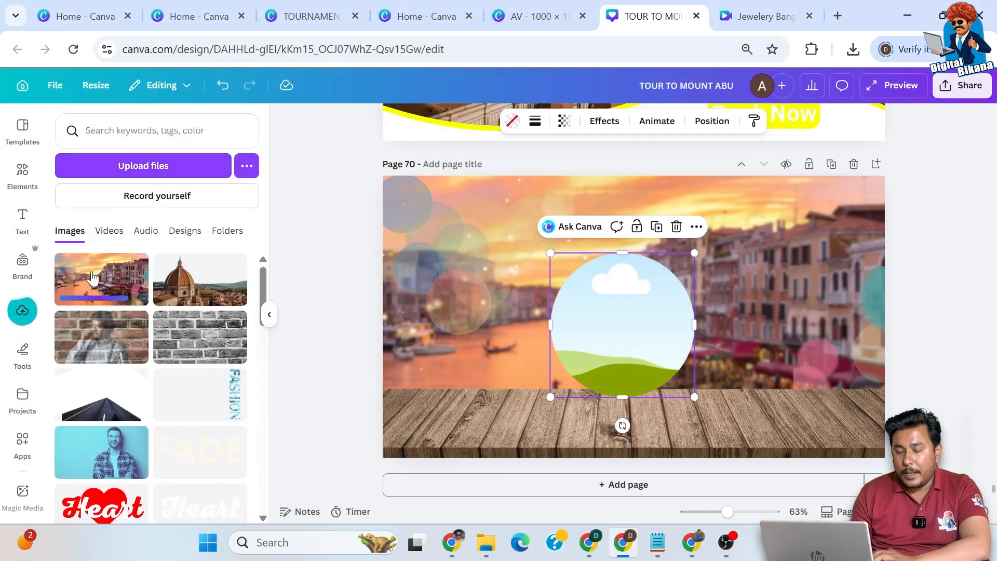
pyautogui.moveTo(92, 277); pyautogui.dragTo(603, 300)
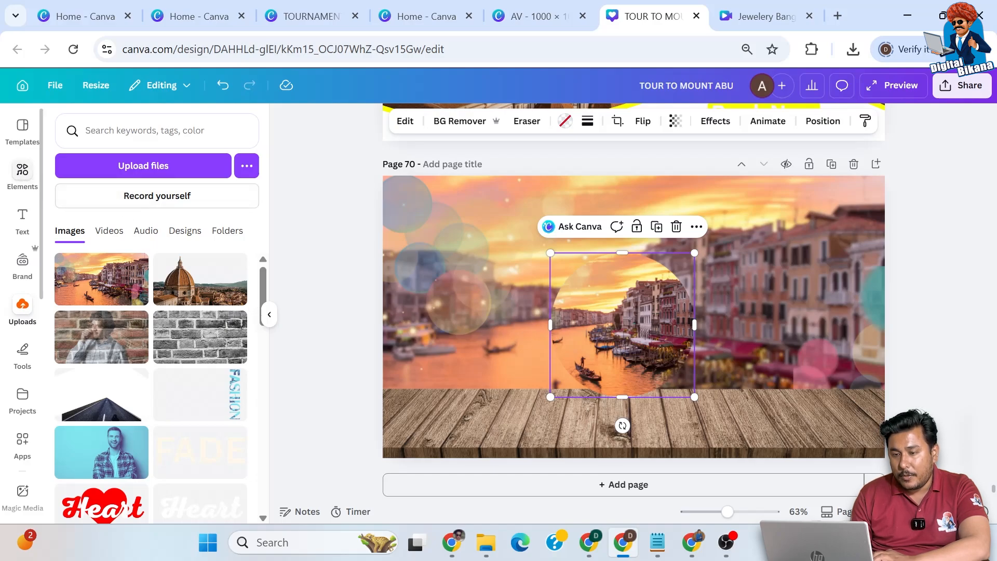
# Step: Search graphics for "3d liquid transparent modulus" and add the round iridescent bubble to the page
pyautogui.click(23, 171)
pyautogui.write('3')
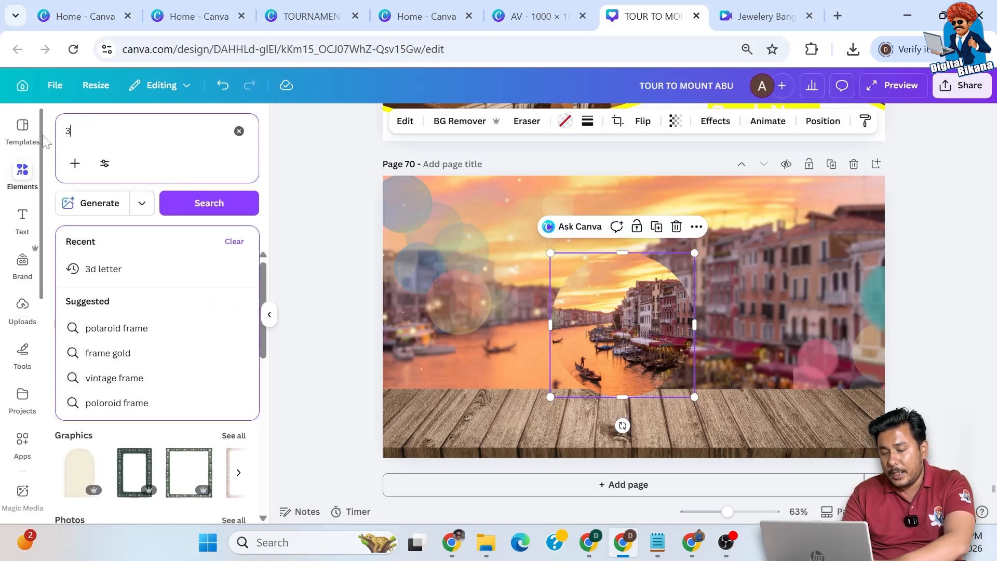
pyautogui.write('d l')
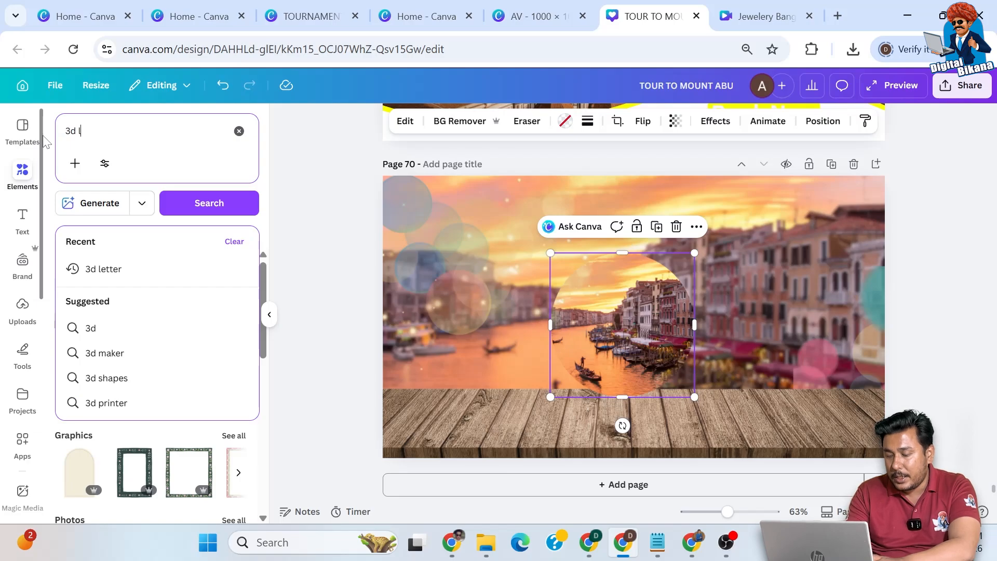
pyautogui.write('iquid transparen')
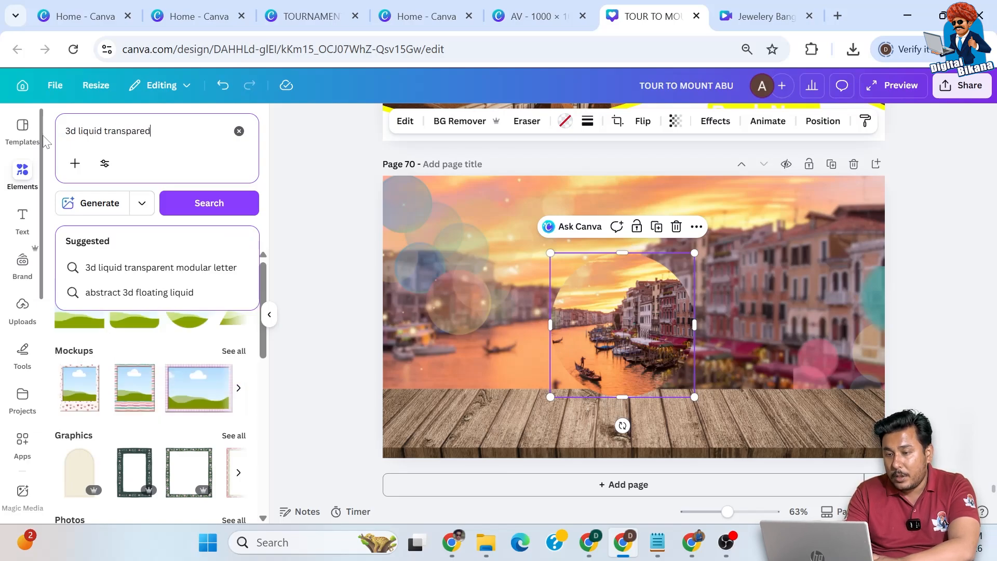
pyautogui.write('t modul')
pyautogui.press('Return')
pyautogui.write('us')
pyautogui.press('Return')
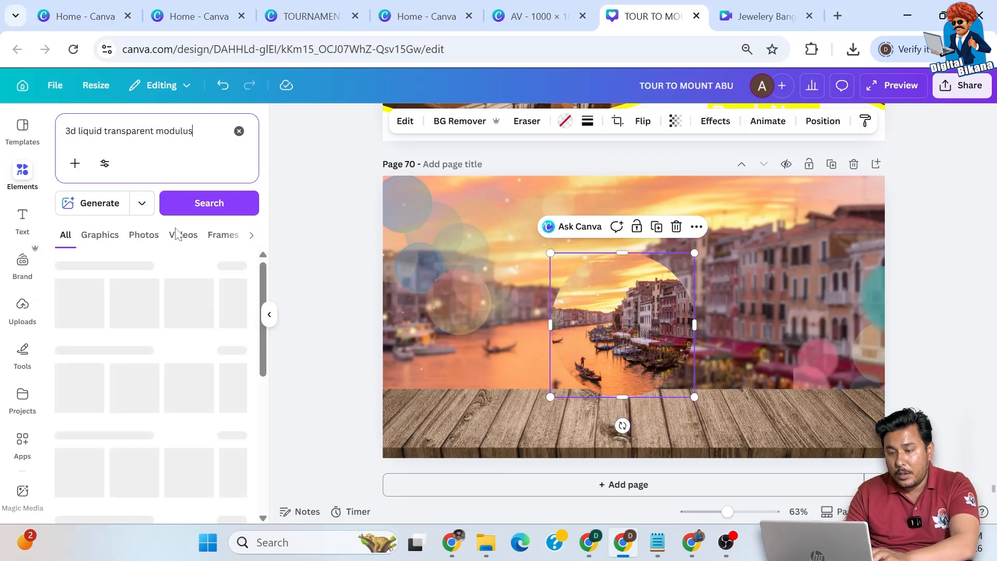
pyautogui.click(112, 238)
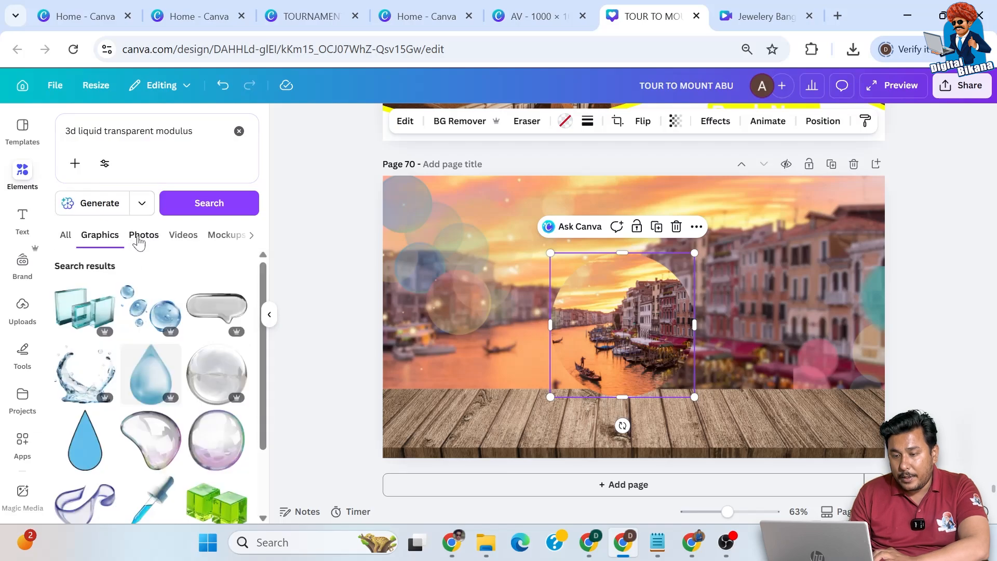
pyautogui.click(210, 452)
pyautogui.moveTo(646, 335); pyautogui.dragTo(616, 354)
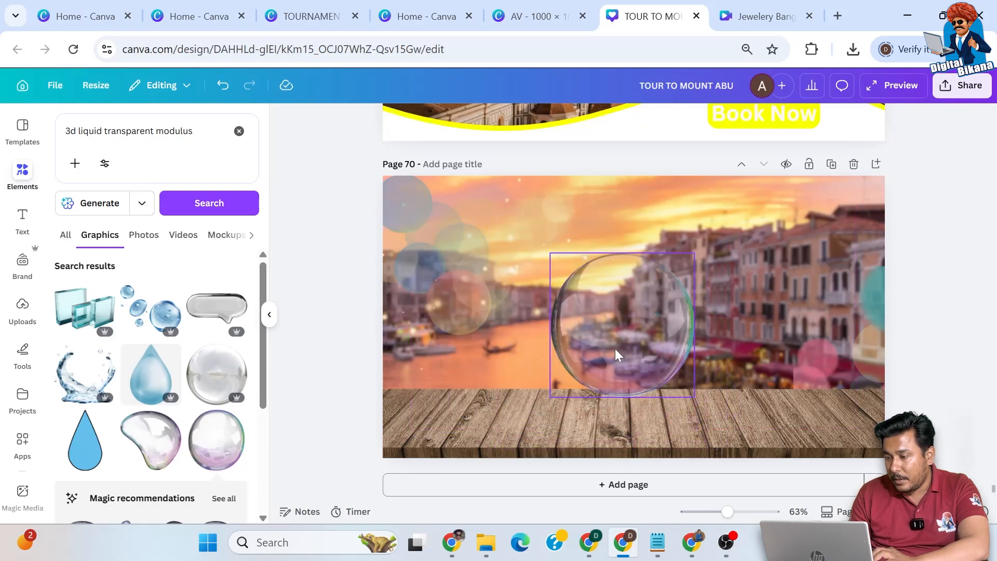
pyautogui.click(407, 351)
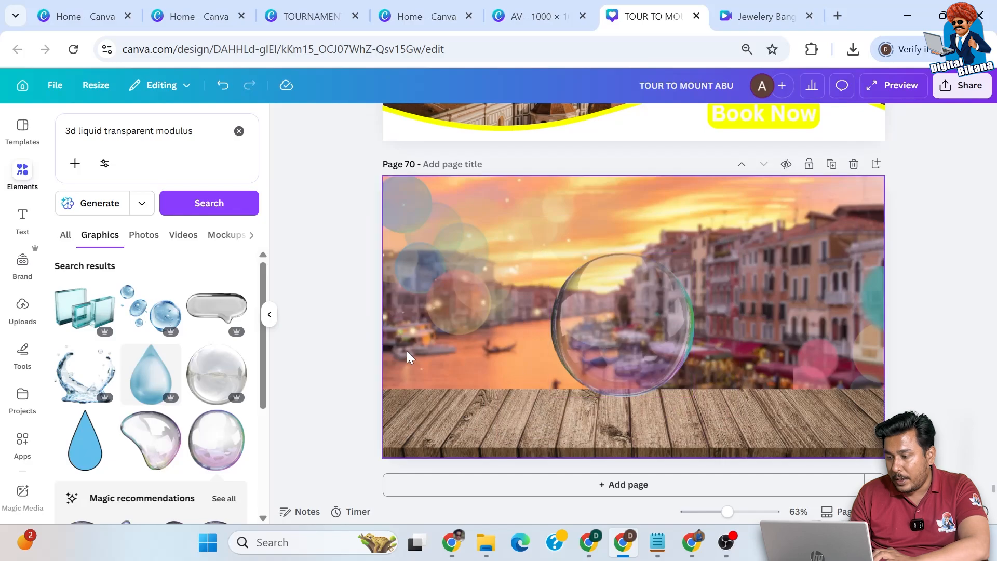
pyautogui.doubleClick(640, 318)
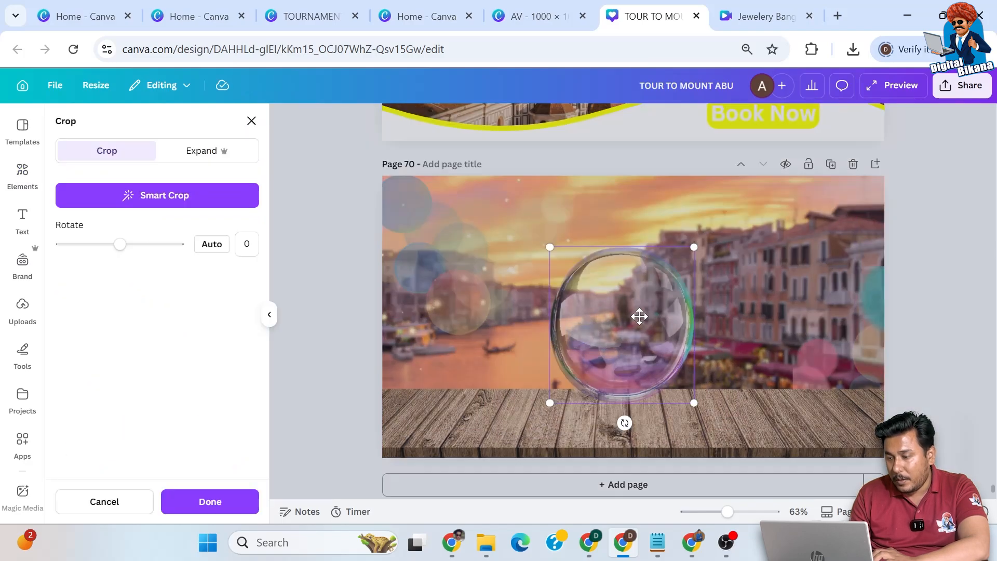
pyautogui.click(906, 283)
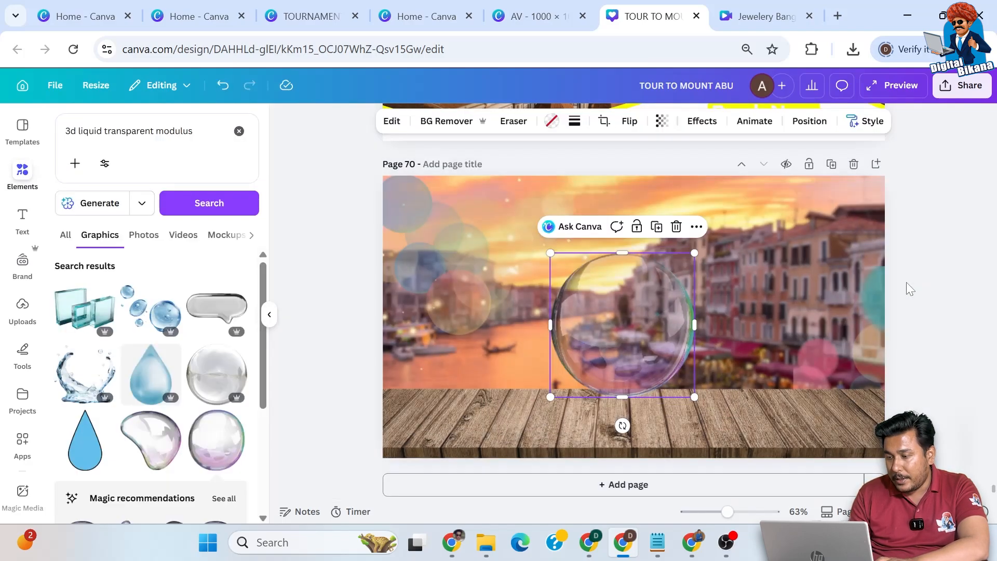
pyautogui.hotkey('ctrl', 'z')
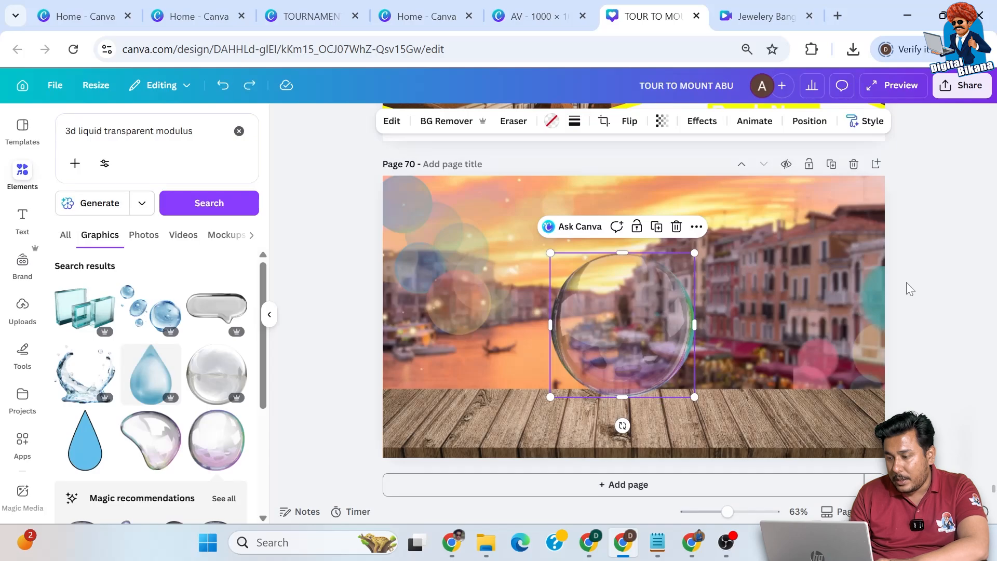
pyautogui.hotkey('ctrl', 'z')
# Step: Shrink the bubble graphic so that it closely surrounds the circular Venice photo
pyautogui.click(725, 267)
pyautogui.moveTo(738, 206); pyautogui.dragTo(698, 249)
pyautogui.moveTo(533, 421); pyautogui.dragTo(551, 405)
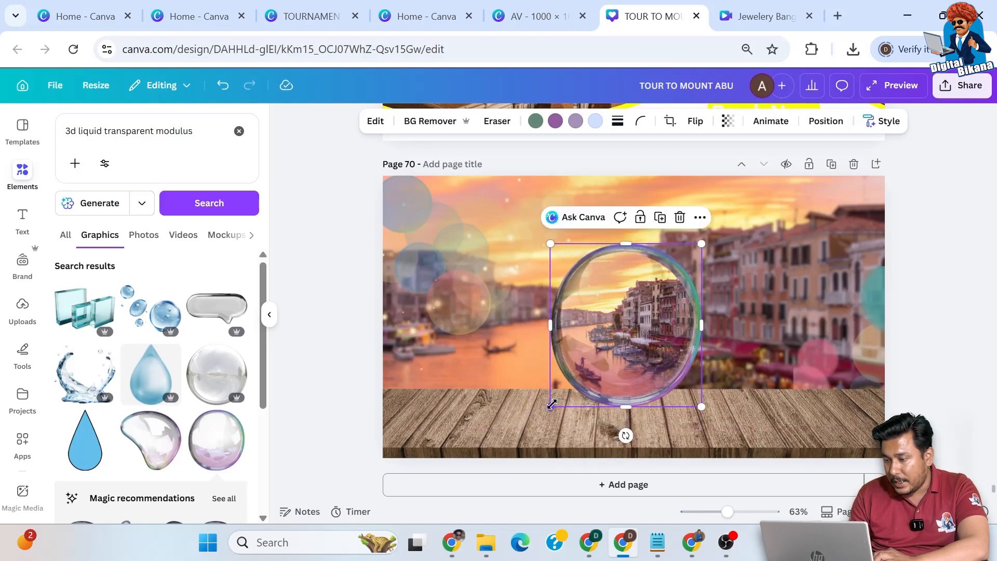
pyautogui.click(923, 281)
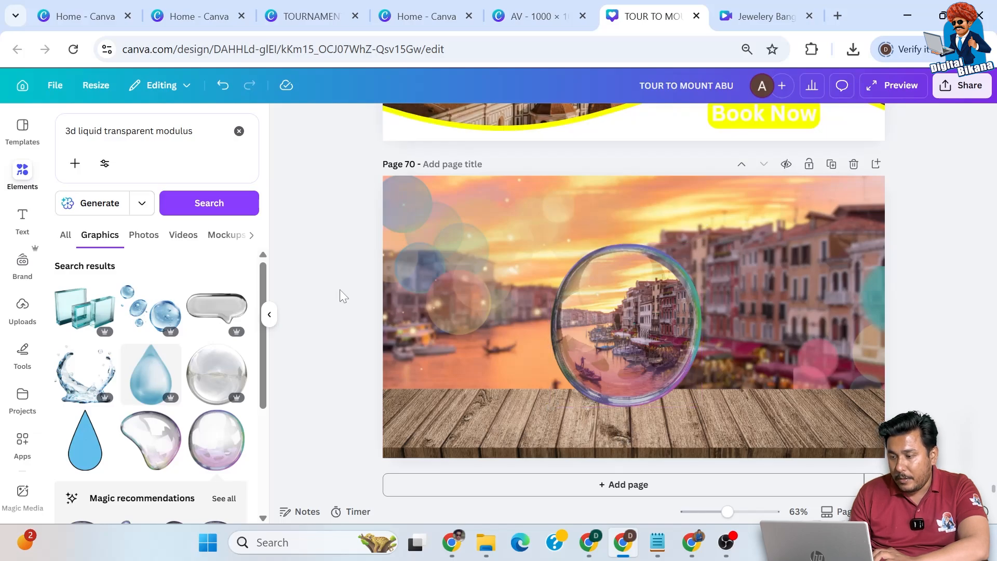
# Step: Search the graphics for "shadow"
pyautogui.moveTo(194, 131); pyautogui.dragTo(63, 130)
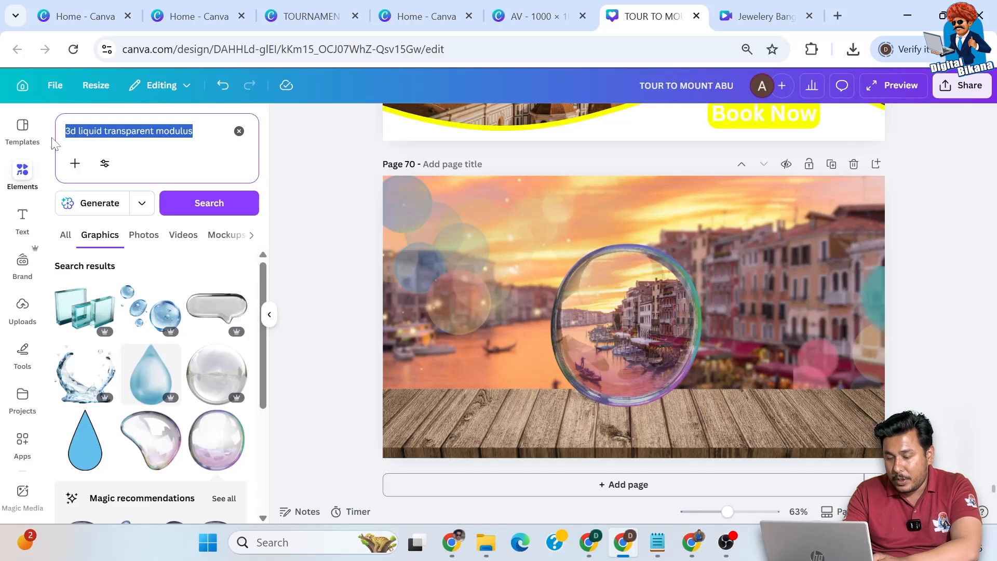
pyautogui.write('shadow')
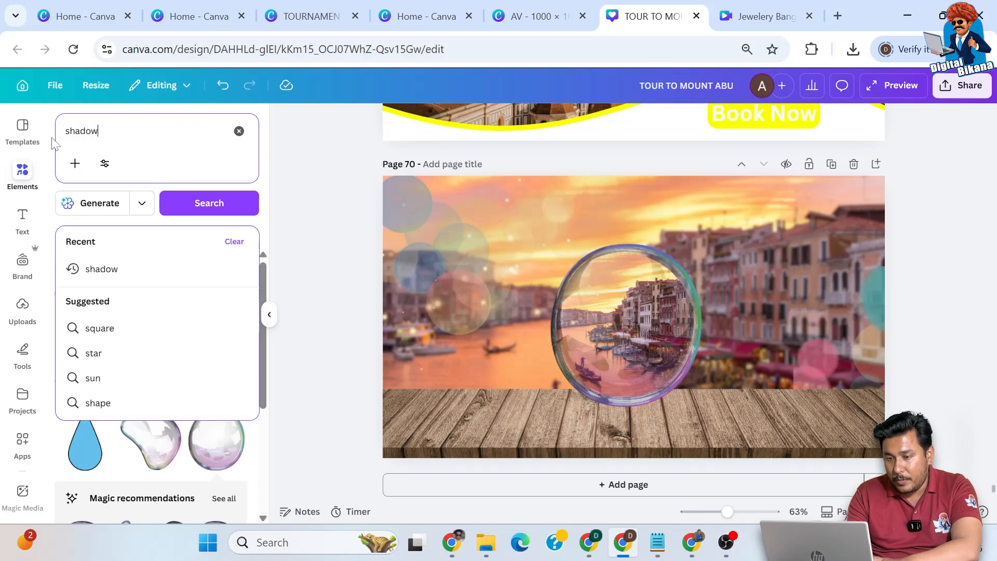
pyautogui.press('Return')
# Step: Enlarge the wooden plank image within its crop and reposition it so the tabletop fills the page's lower edge
pyautogui.doubleClick(415, 453)
pyautogui.moveTo(384, 457); pyautogui.dragTo(363, 472)
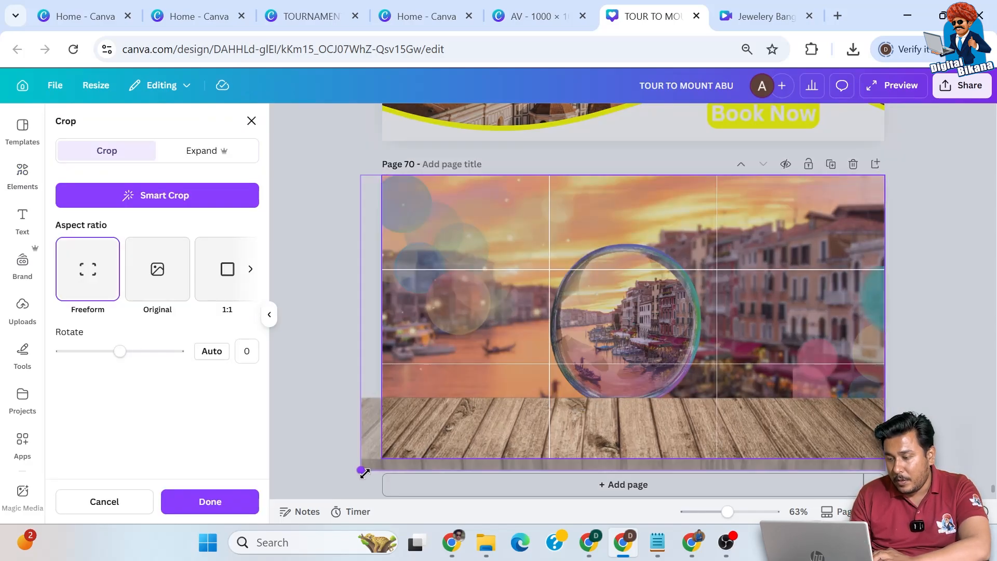
pyautogui.press('Return')
pyautogui.moveTo(884, 177); pyautogui.dragTo(981, 79)
pyautogui.moveTo(696, 453); pyautogui.dragTo(696, 441)
pyautogui.moveTo(737, 413); pyautogui.dragTo(729, 428)
pyautogui.click(941, 367)
# Step: Add the first thin horizontal shadow graphic and centre it on the tabletop just beneath the bubble
pyautogui.click(84, 383)
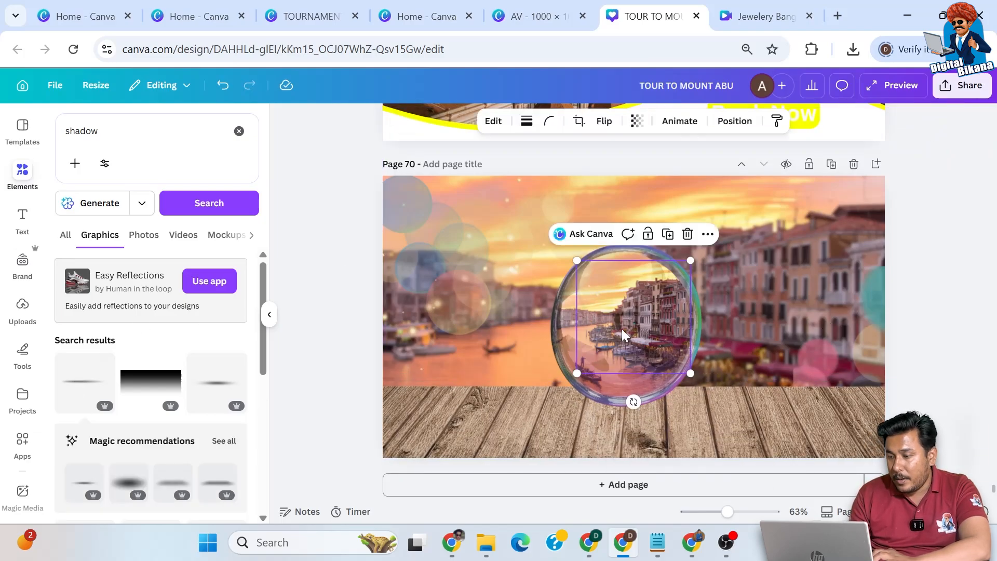
pyautogui.moveTo(620, 322); pyautogui.dragTo(593, 433)
pyautogui.click(672, 336)
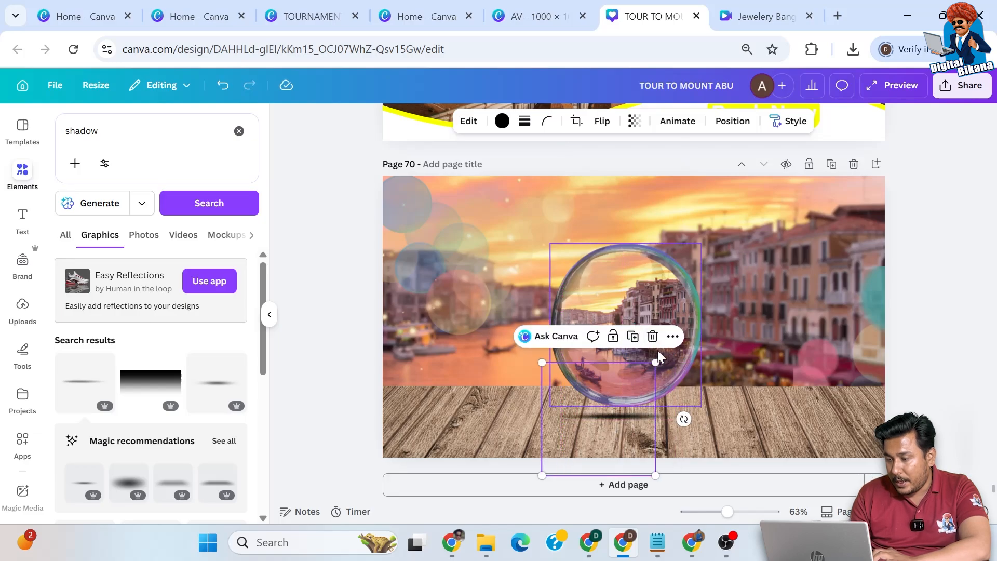
pyautogui.moveTo(644, 383); pyautogui.dragTo(625, 381)
pyautogui.moveTo(627, 415)
pyautogui.mouseDown()
pyautogui.moveTo(712, 414)
pyautogui.moveTo(628, 422)
pyautogui.moveTo(621, 411)
pyautogui.mouseUp()
pyautogui.click(700, 337)
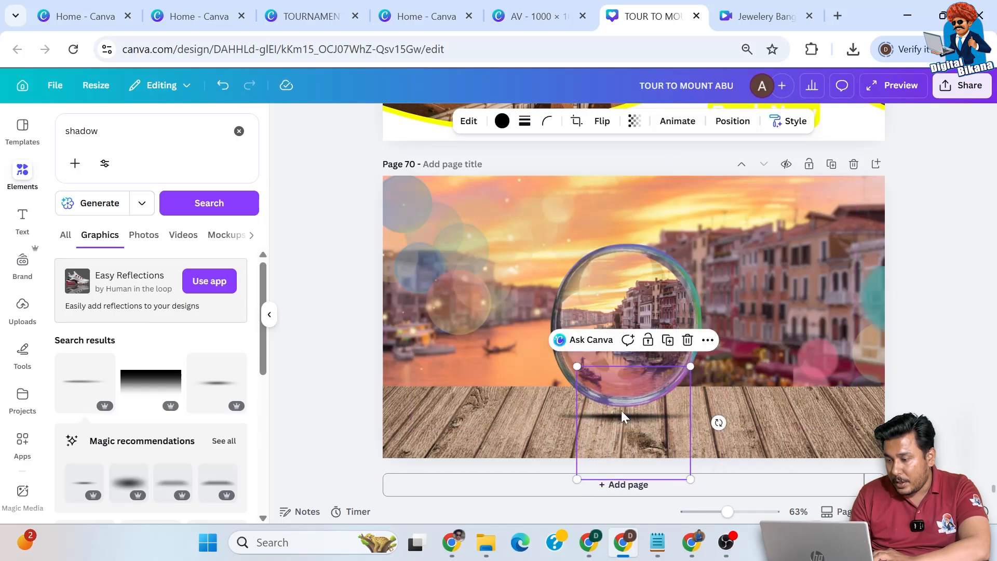
pyautogui.click(897, 320)
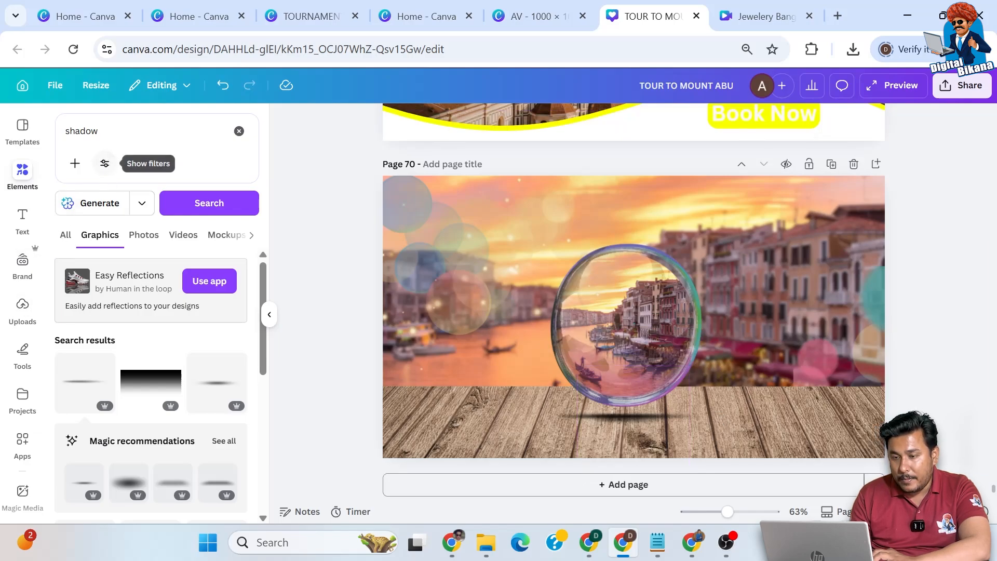
# Step: Search the graphics for "white light"
pyautogui.doubleClick(86, 131)
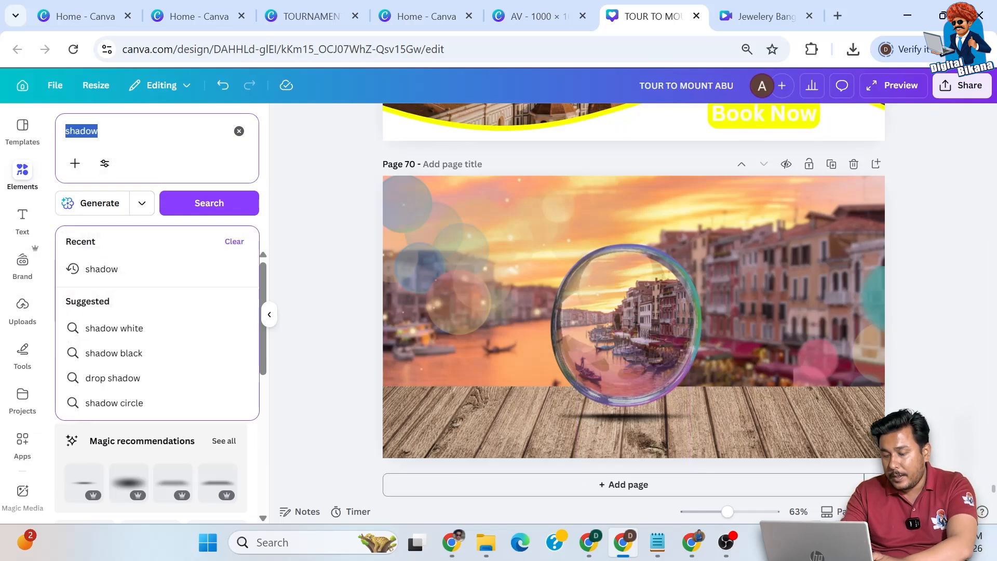
pyautogui.write('white light')
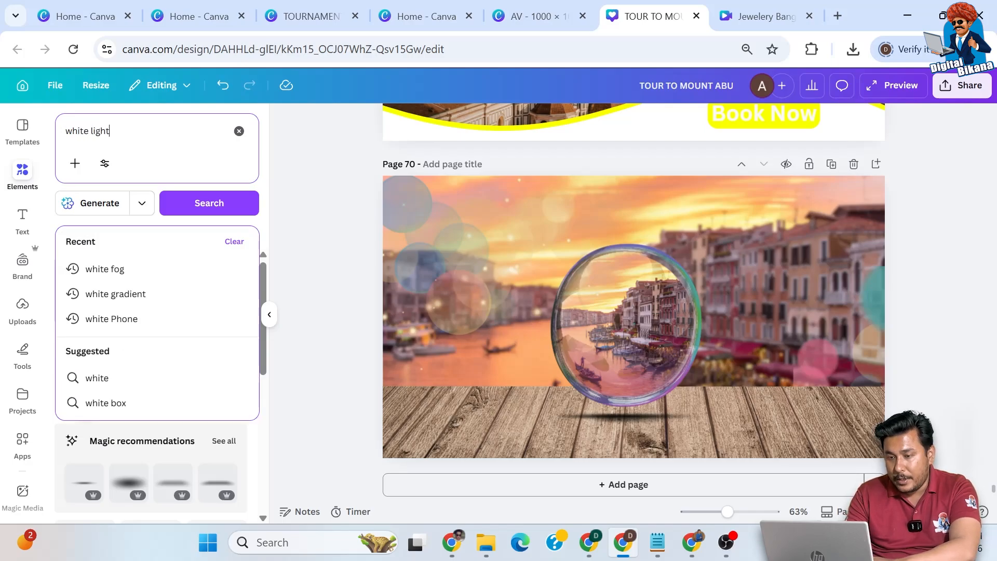
pyautogui.press('Return')
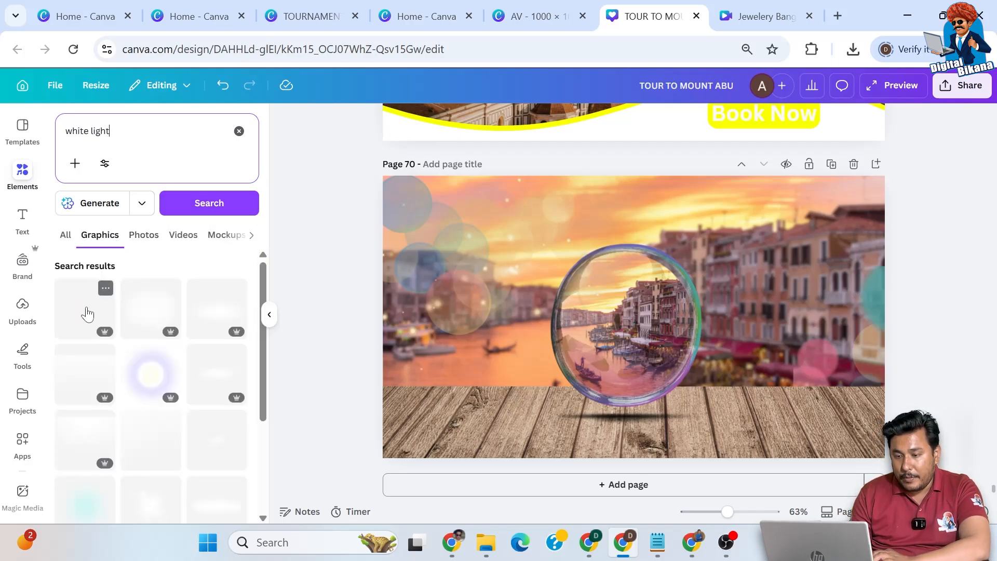
pyautogui.click(86, 312)
pyautogui.moveTo(630, 352); pyautogui.dragTo(690, 322)
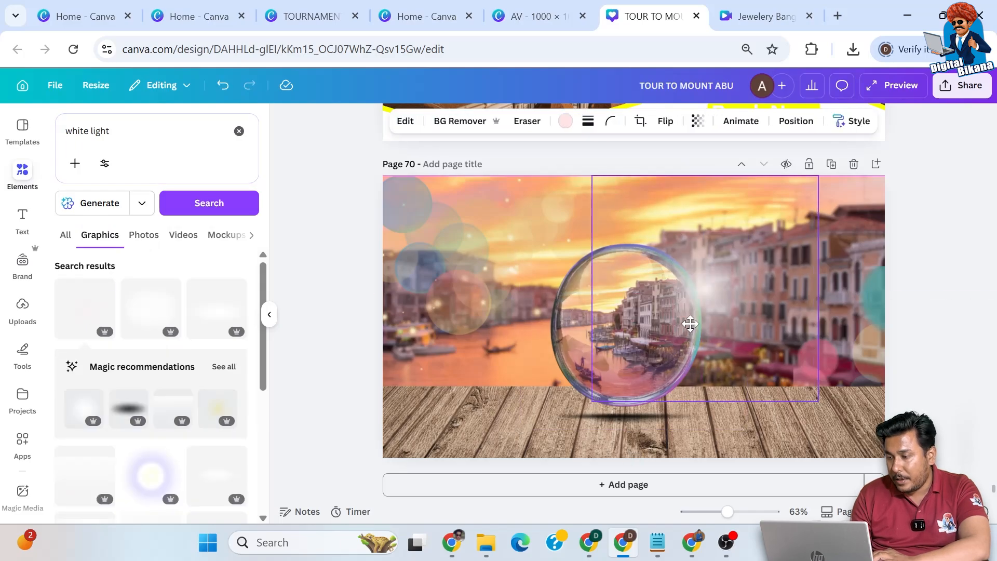
pyautogui.click(759, 428)
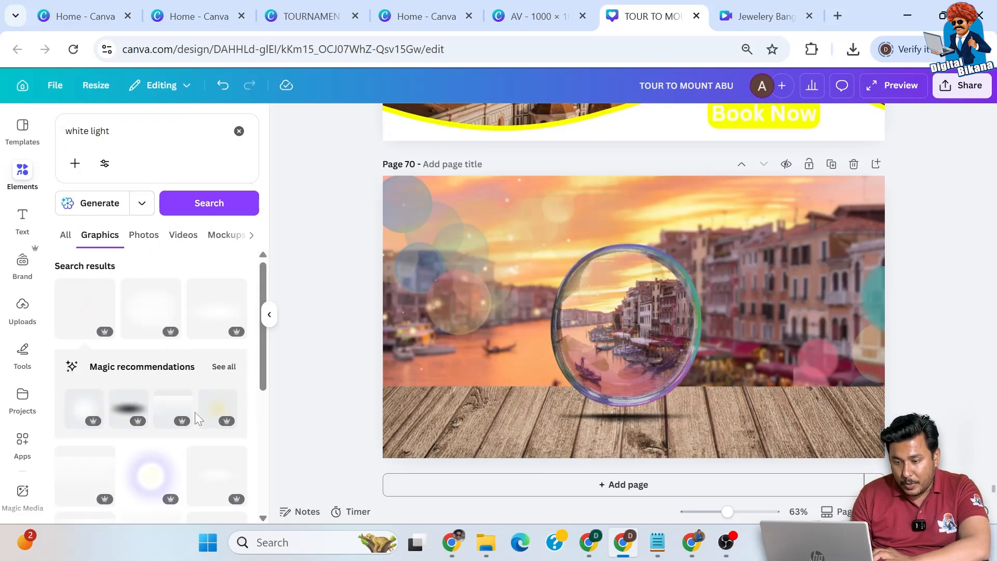
# Step: Add the sparkling white light flare graphic, shrink it and place its glow on the bubble's upper-right rim
pyautogui.scroll(-5, 194, 412)
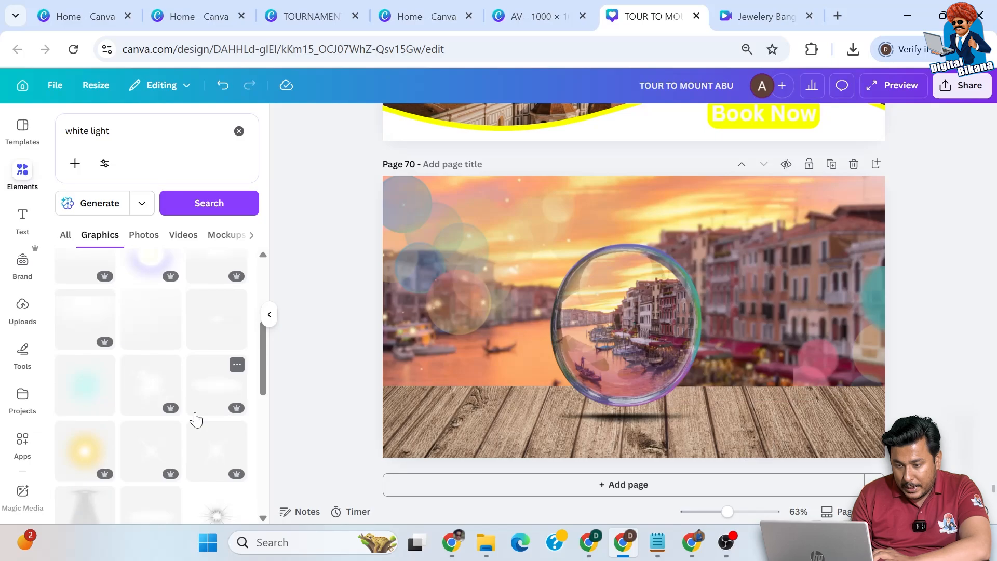
pyautogui.click(152, 388)
pyautogui.moveTo(585, 402); pyautogui.dragTo(630, 358)
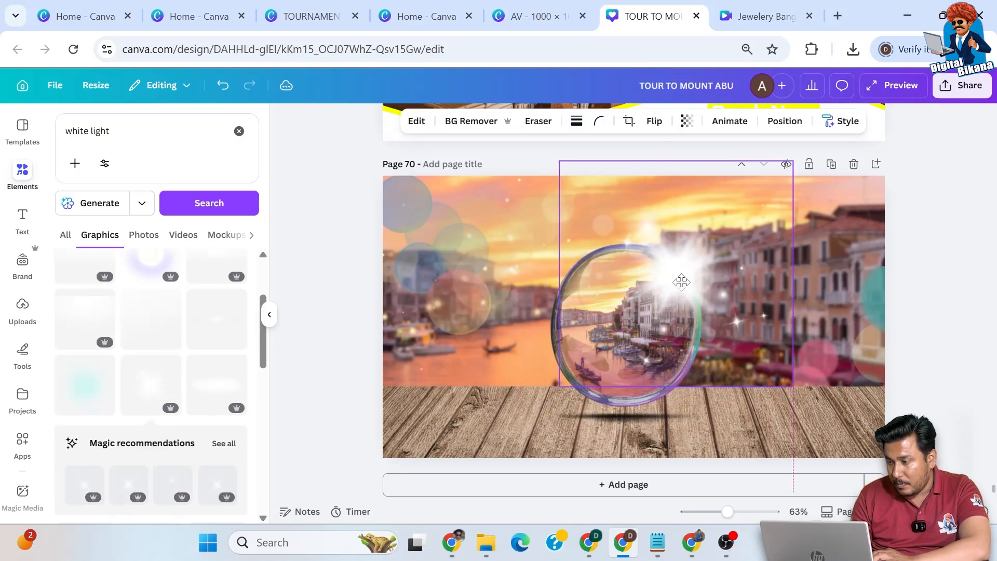
pyautogui.moveTo(560, 386); pyautogui.dragTo(689, 292)
pyautogui.moveTo(760, 224); pyautogui.dragTo(701, 268)
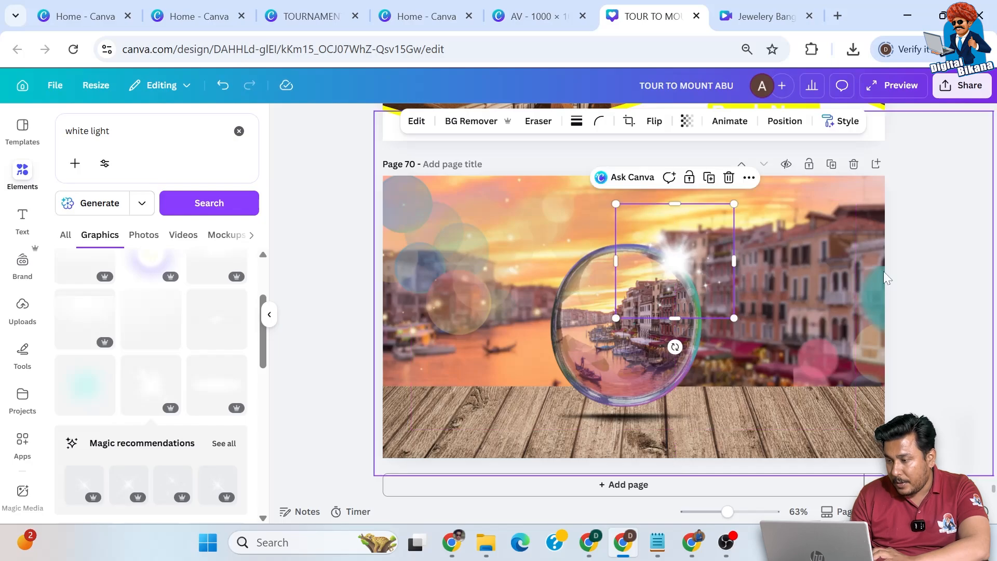
pyautogui.click(935, 337)
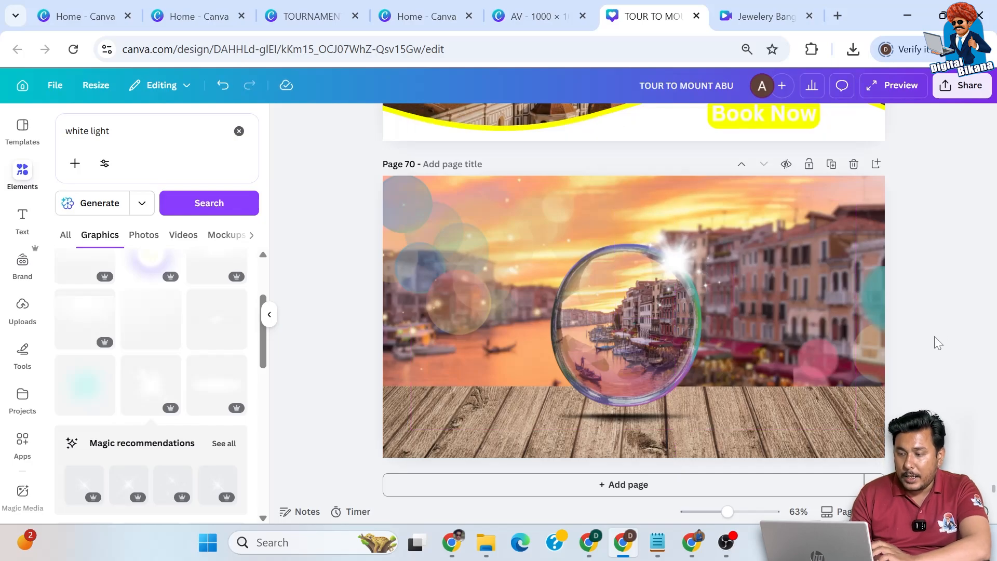